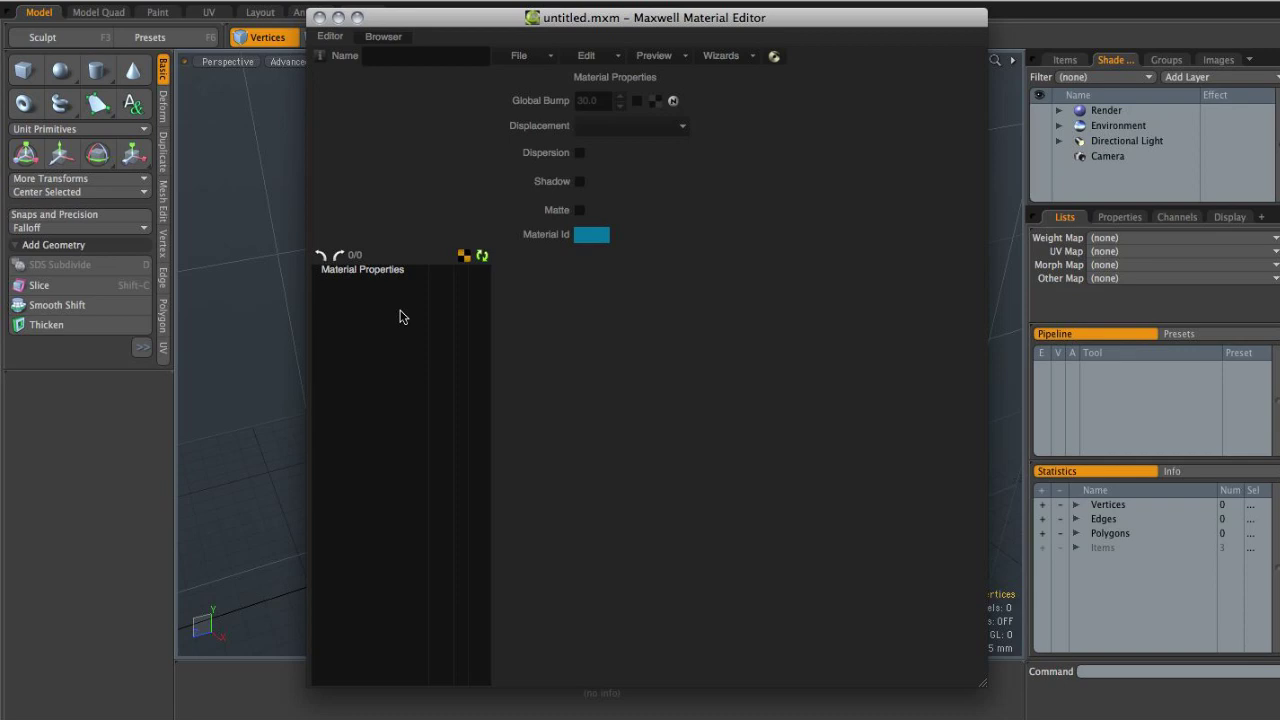
Start a Plastic wizard material, accepting 30% shininess and setting the roughness to 10%.
left_click(722, 58)
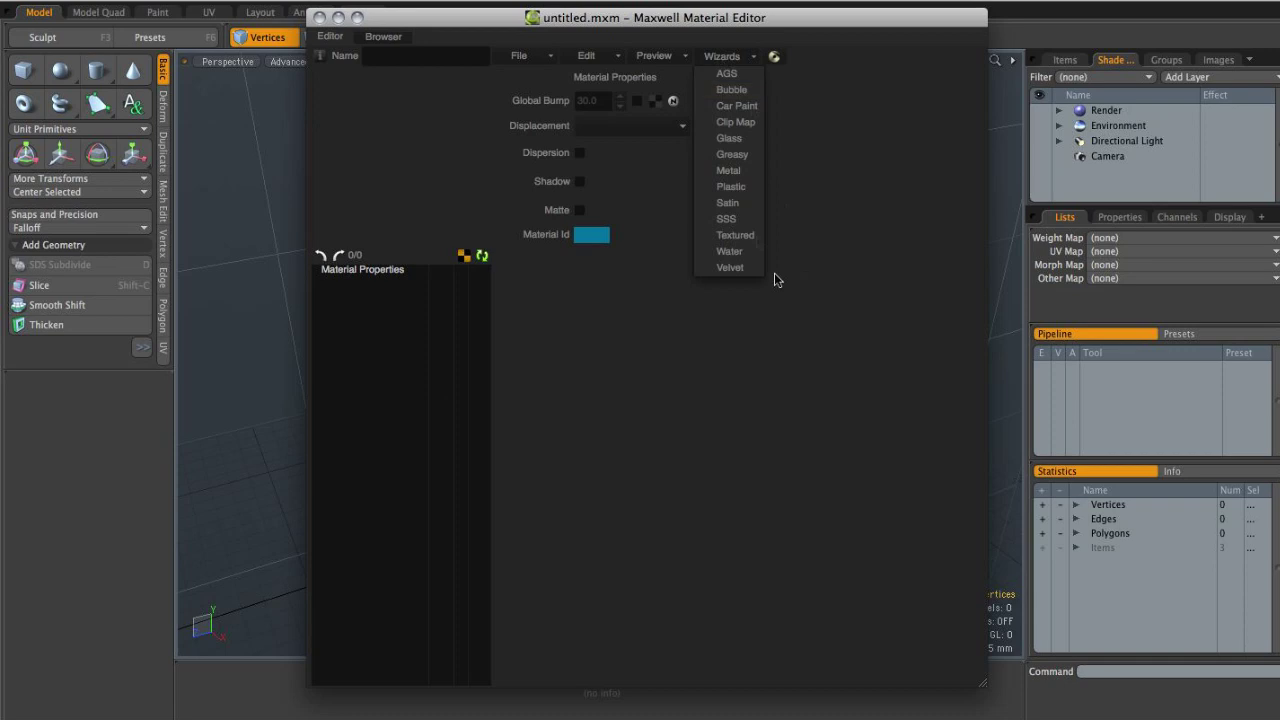
left_click(727, 188)
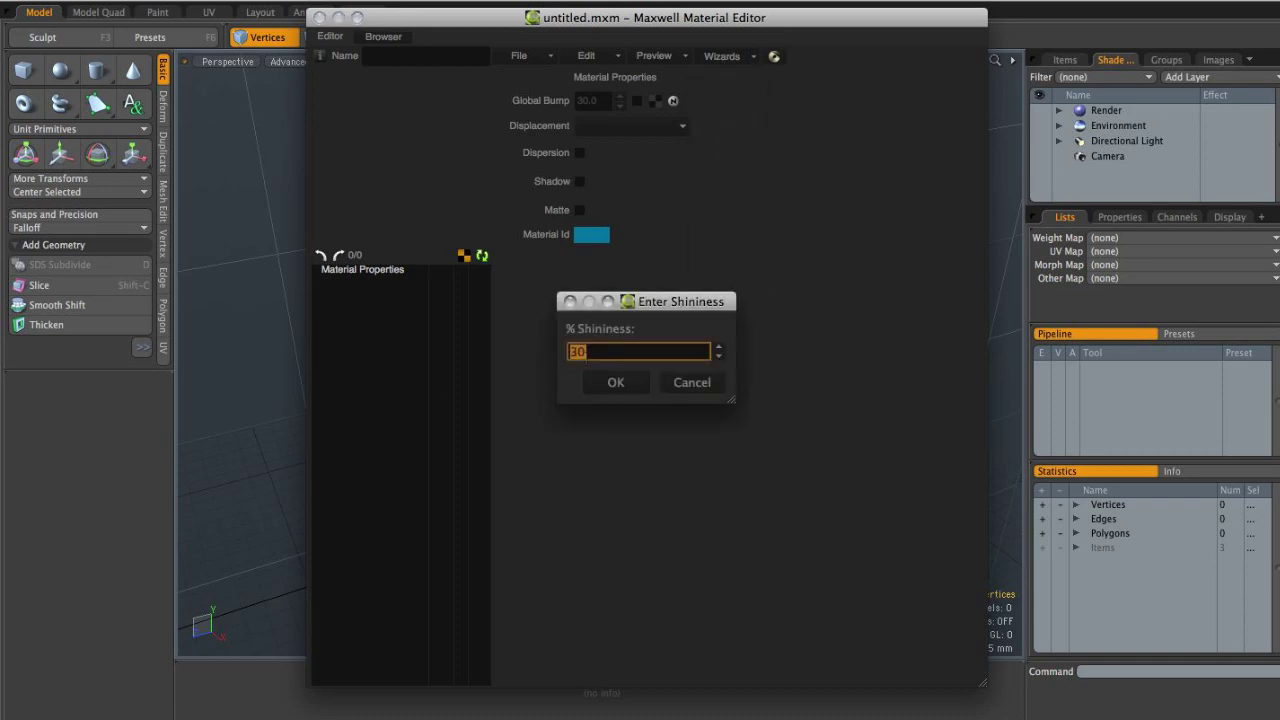
left_click(620, 384)
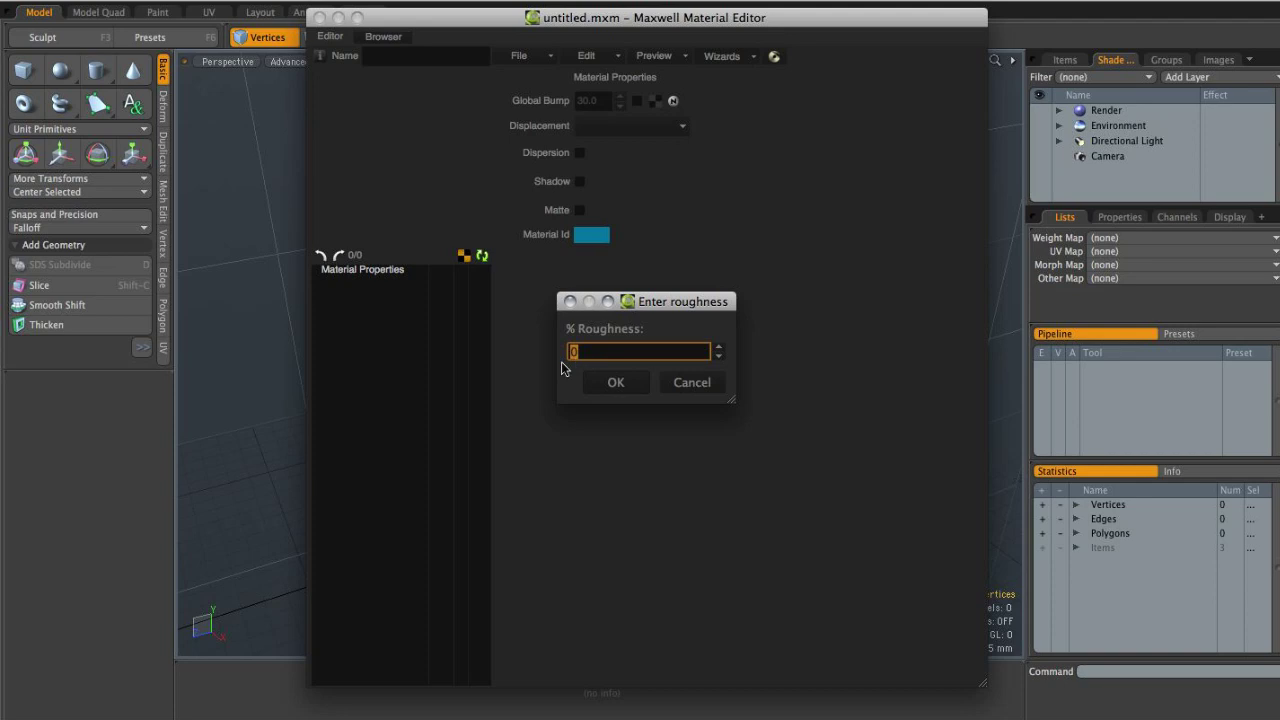
type("10")
left_click(616, 383)
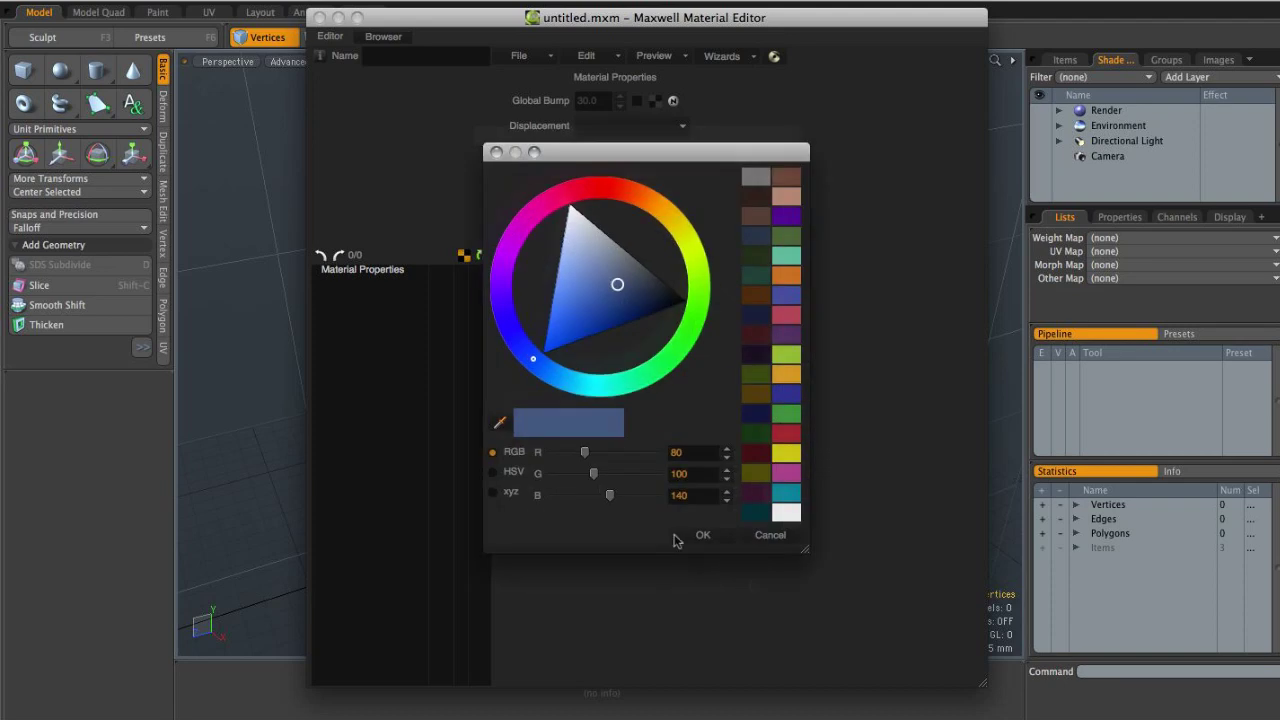
Choose a bright saturated red as the plastic's colour and replace the current material with the wizard's result.
left_click(615, 186)
left_click(601, 226)
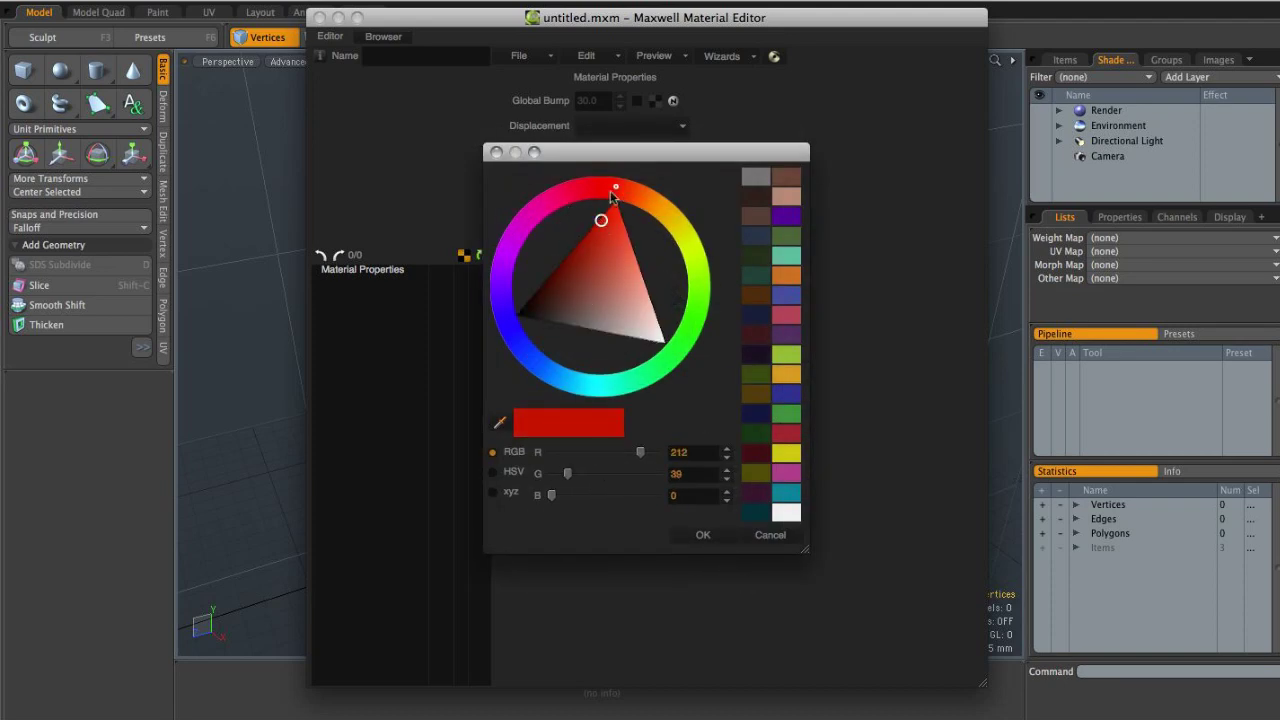
left_click_drag(602, 222, 604, 217)
left_click(705, 537)
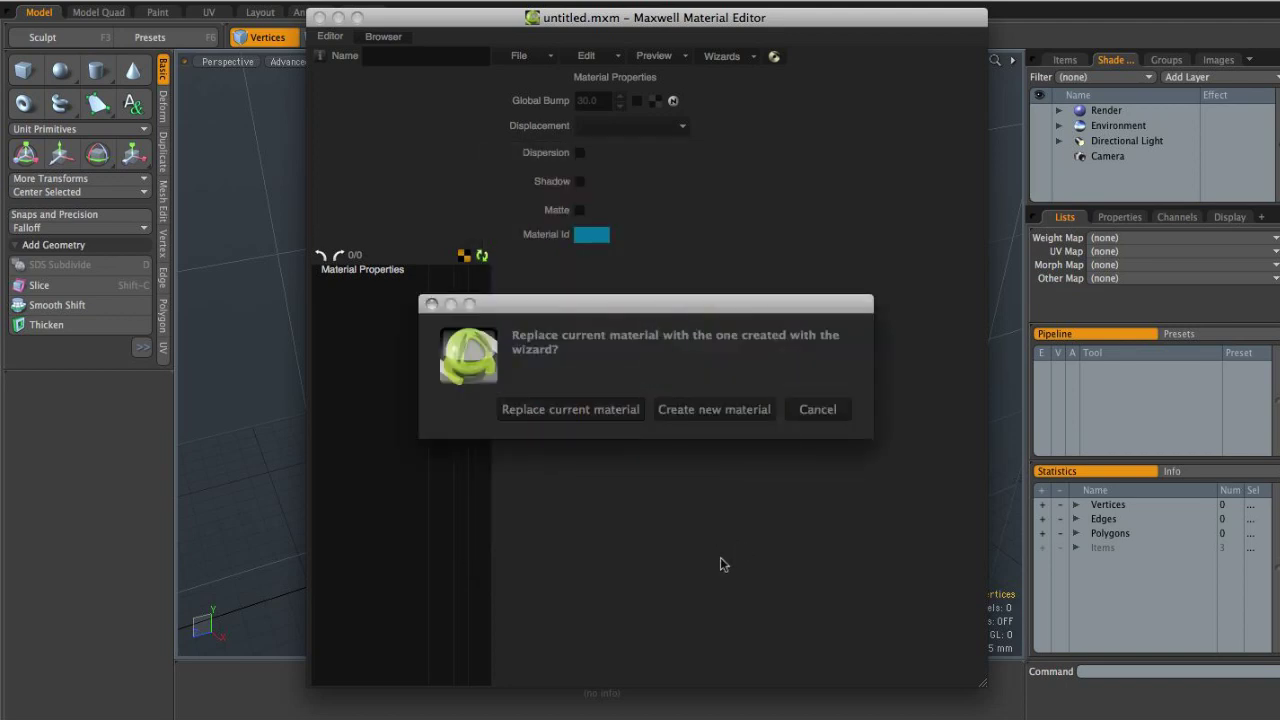
left_click(578, 410)
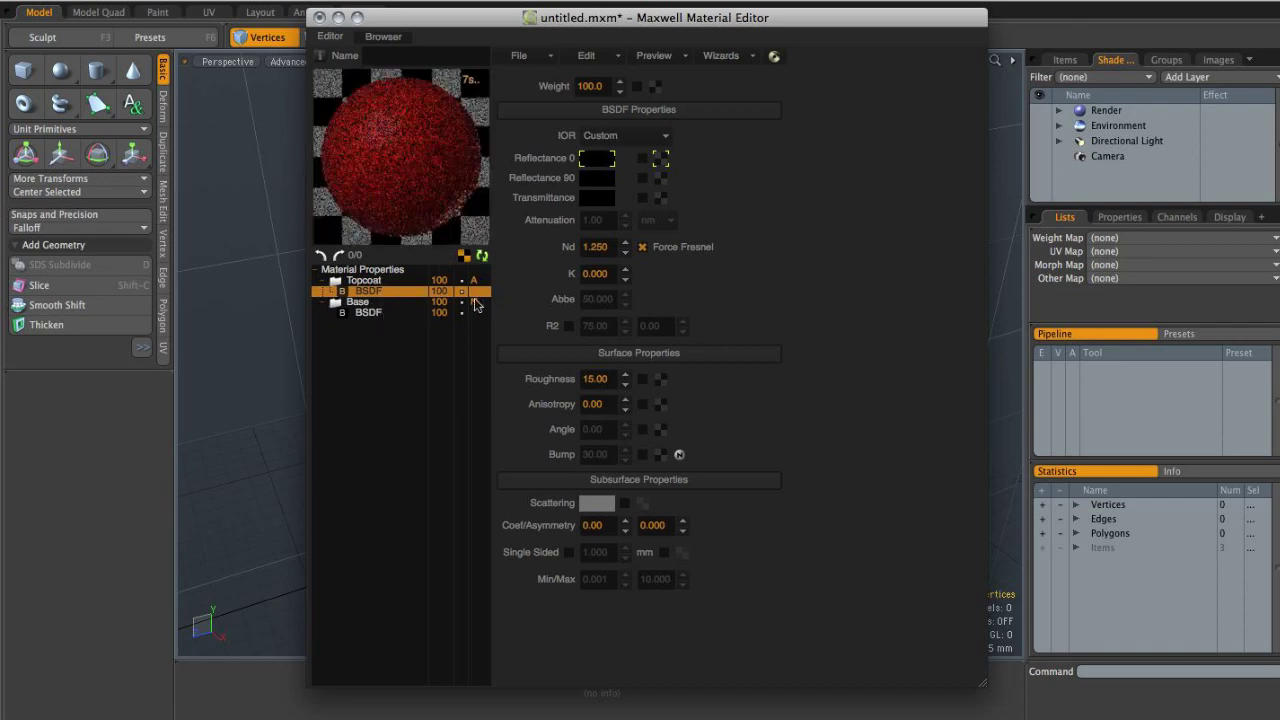
left_click(483, 257)
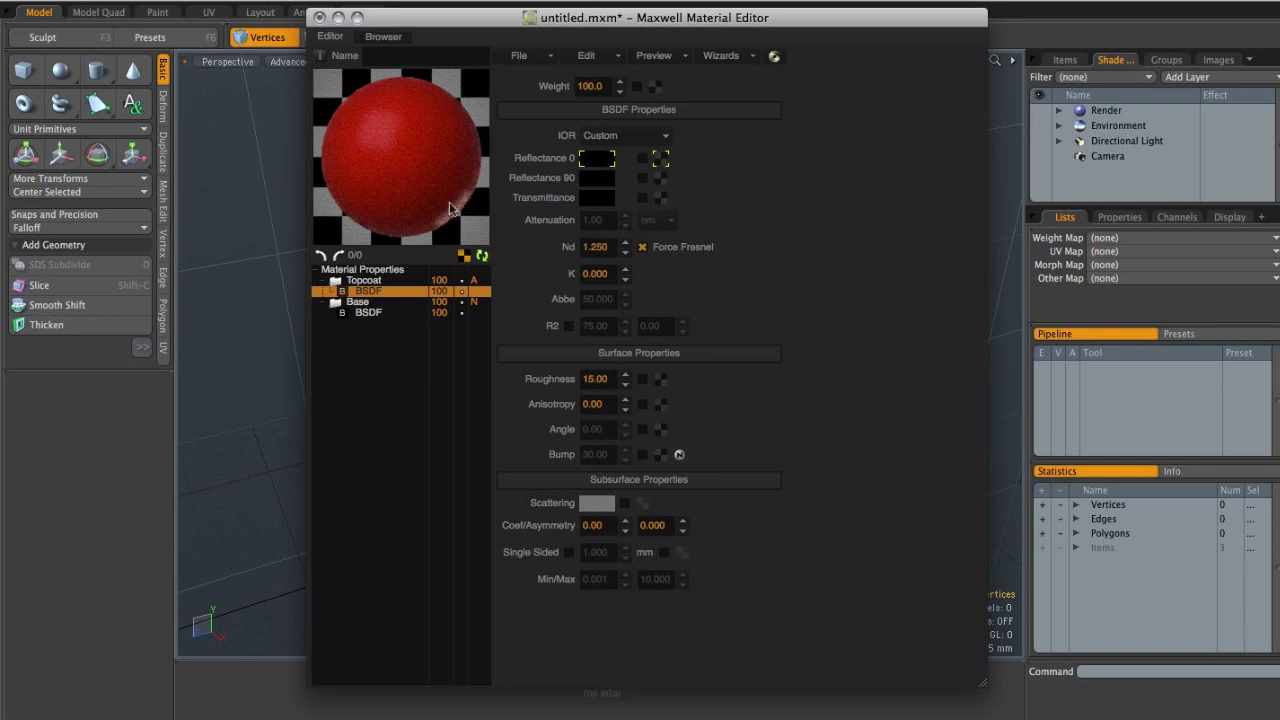
Save the material as myLayeredMaterial in the mxms folder.
left_click(534, 58)
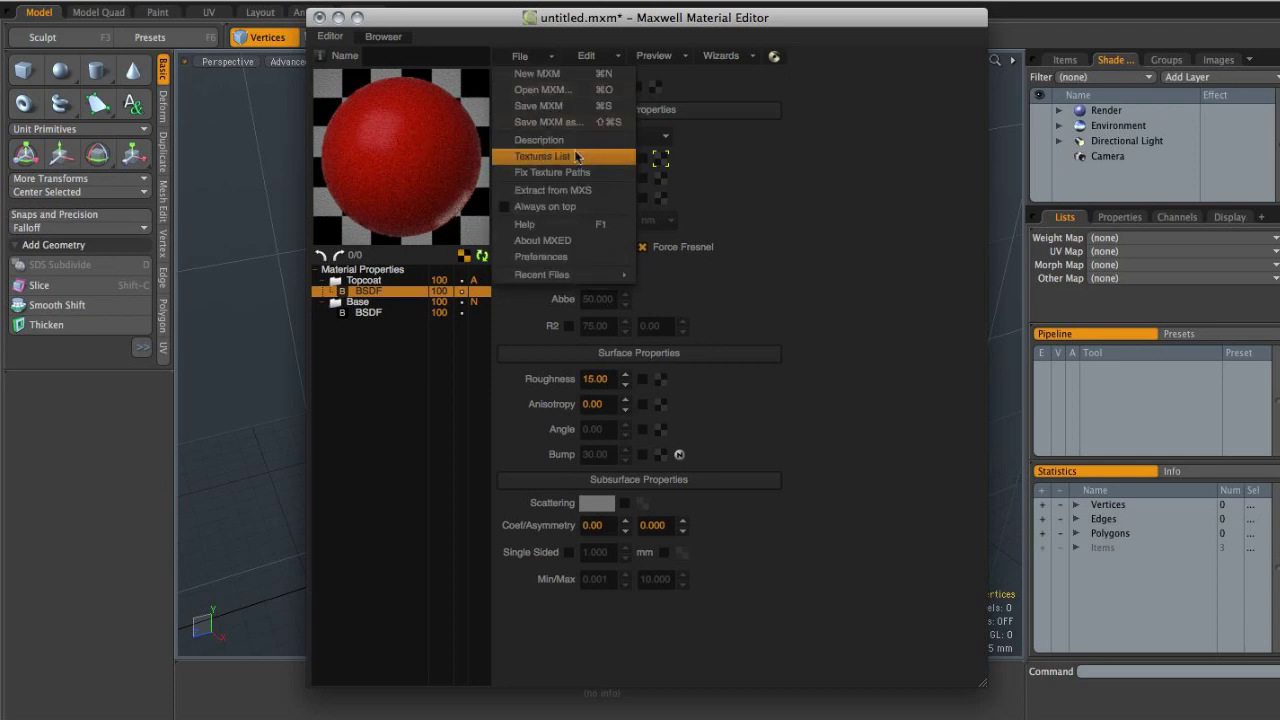
left_click(563, 106)
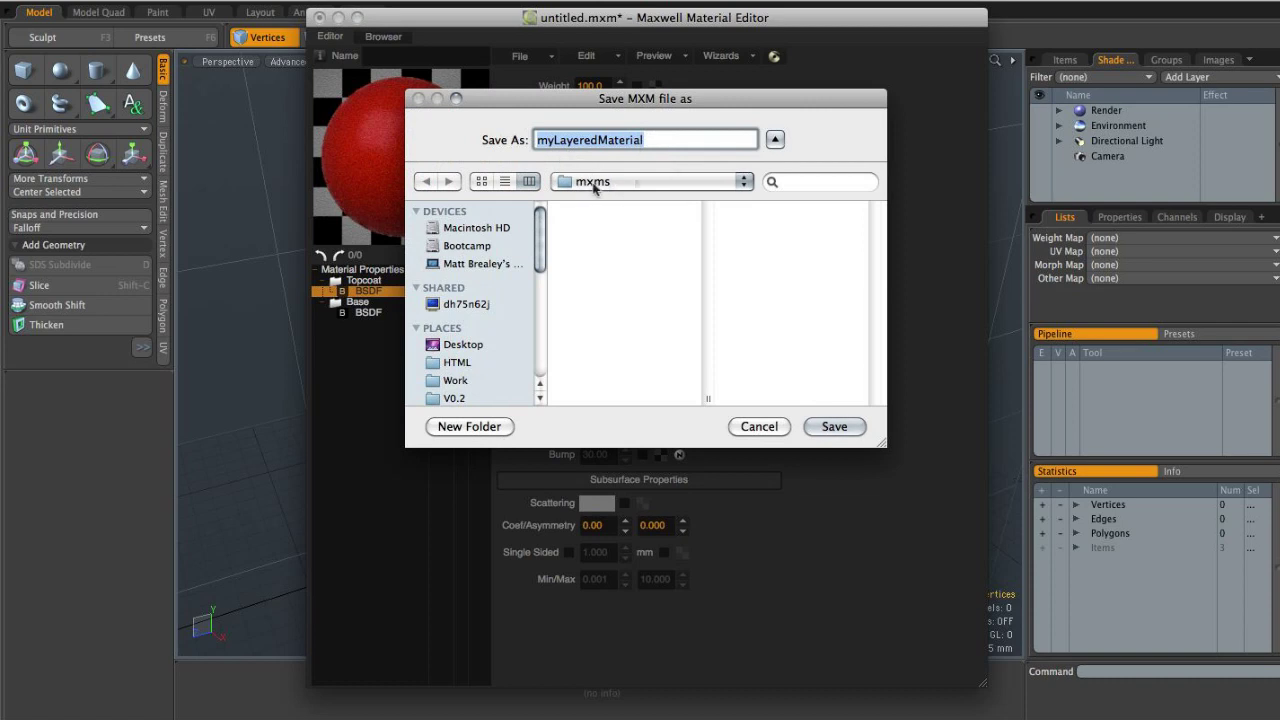
left_click(673, 139)
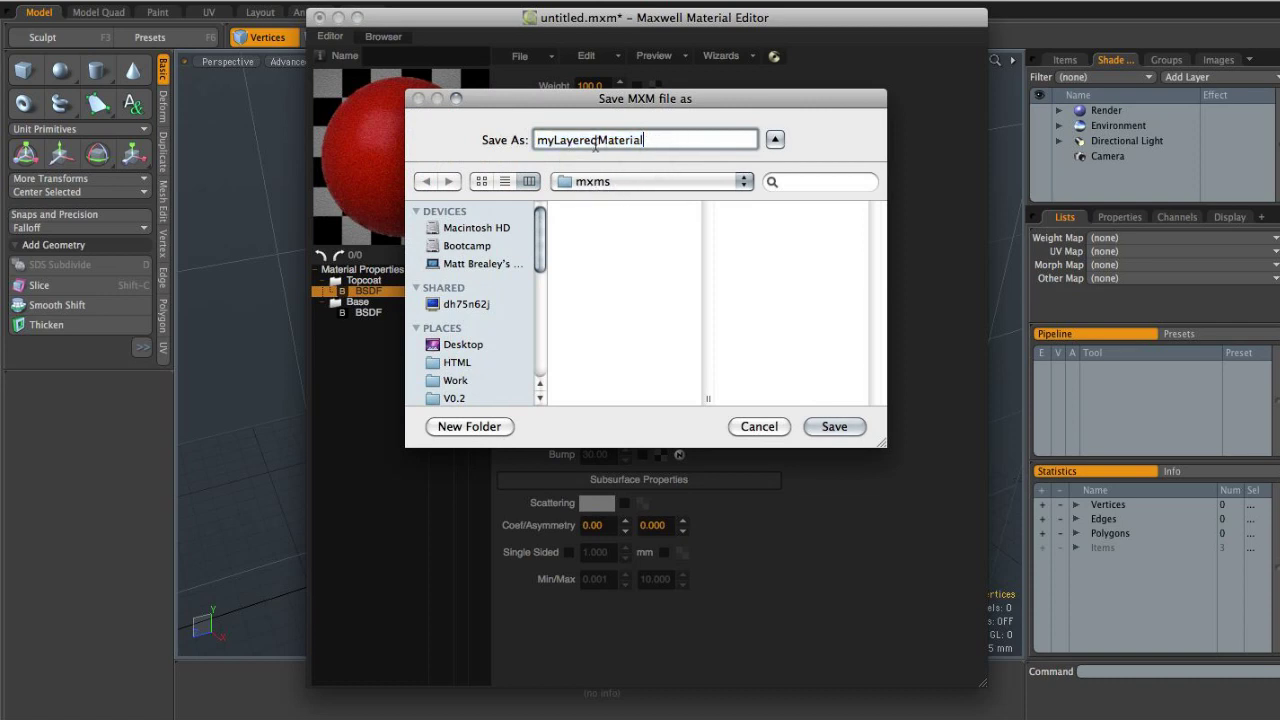
left_click(835, 426)
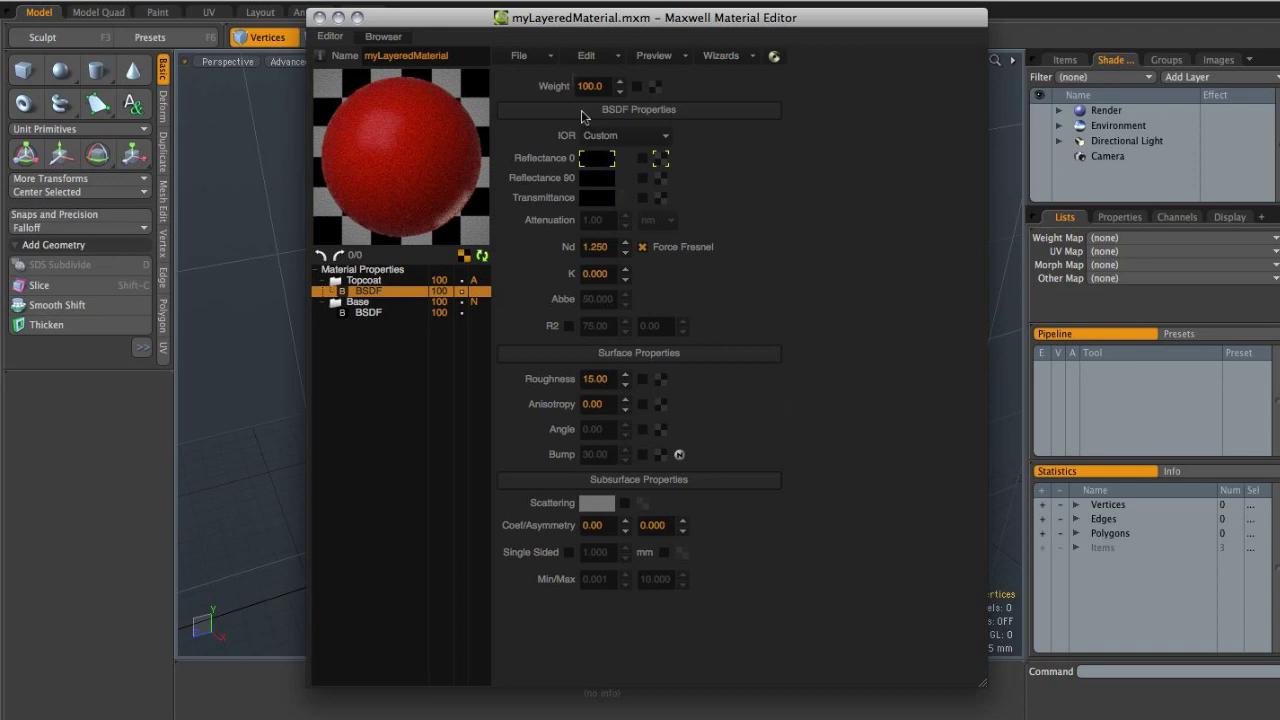
left_click(520, 55)
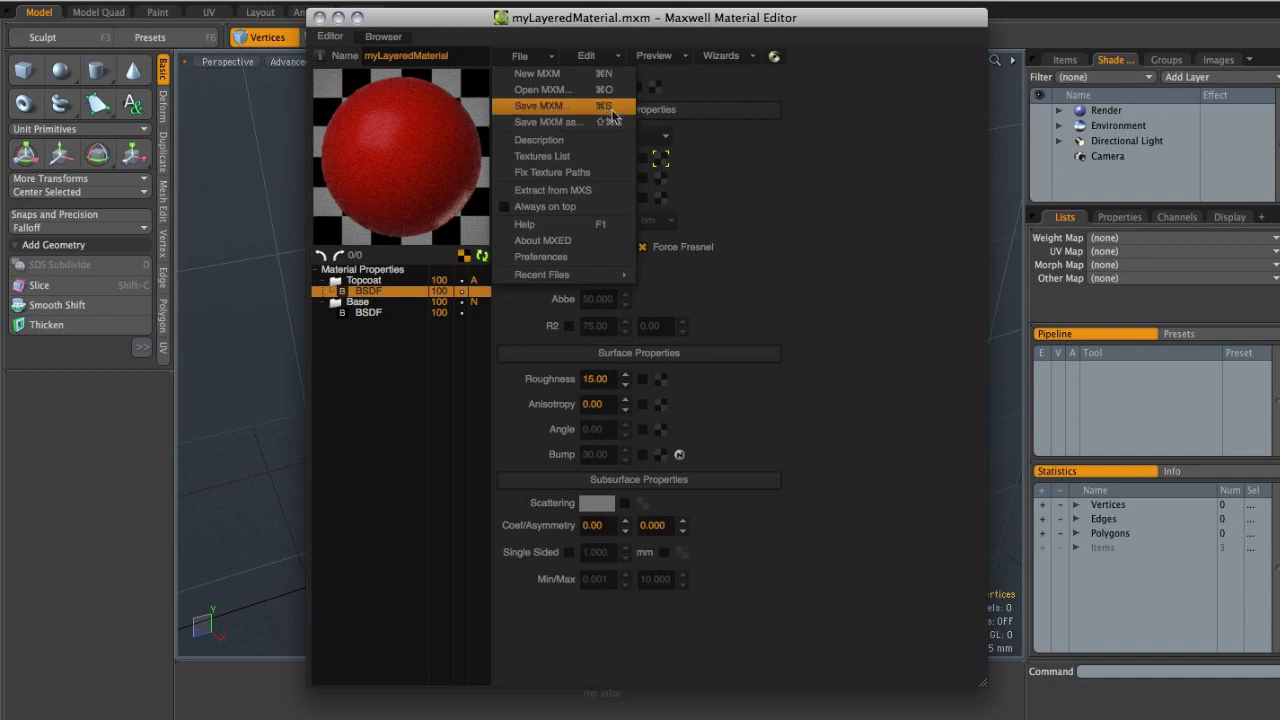
left_click(800, 150)
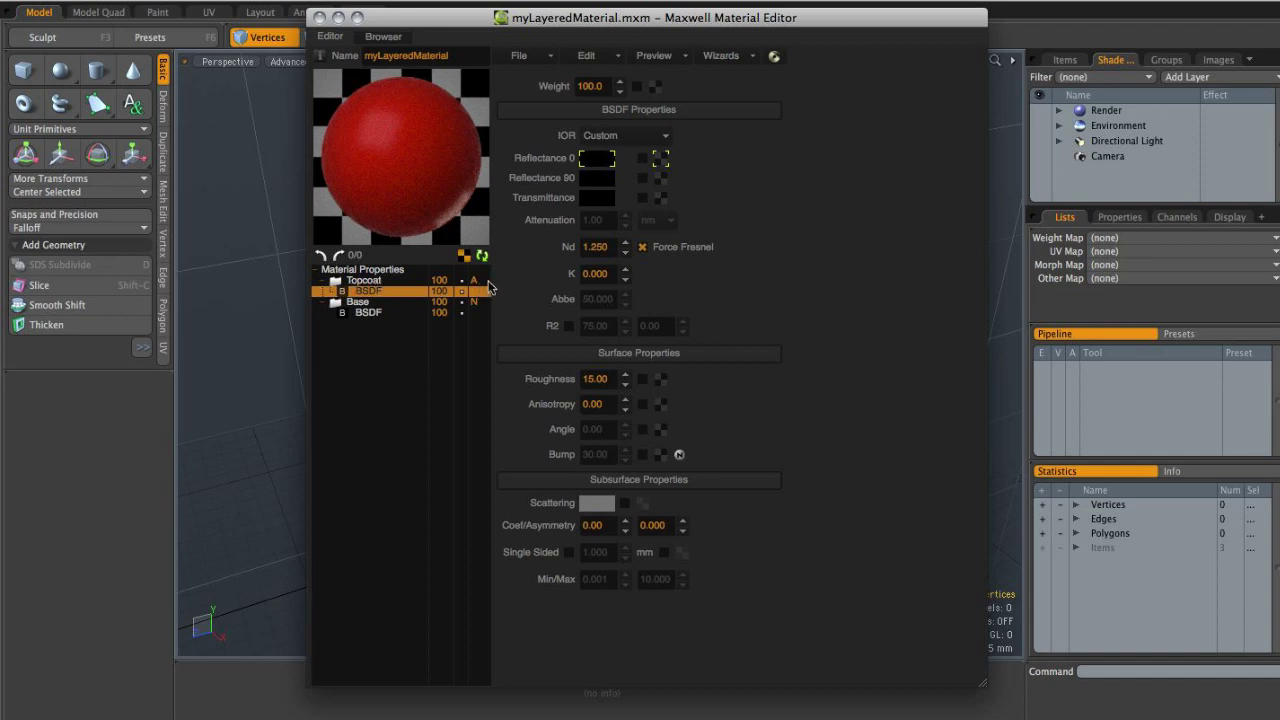
Check the layer properties of Topcoat and Base, keeping the Base layer's blending at Normal.
left_click(364, 281)
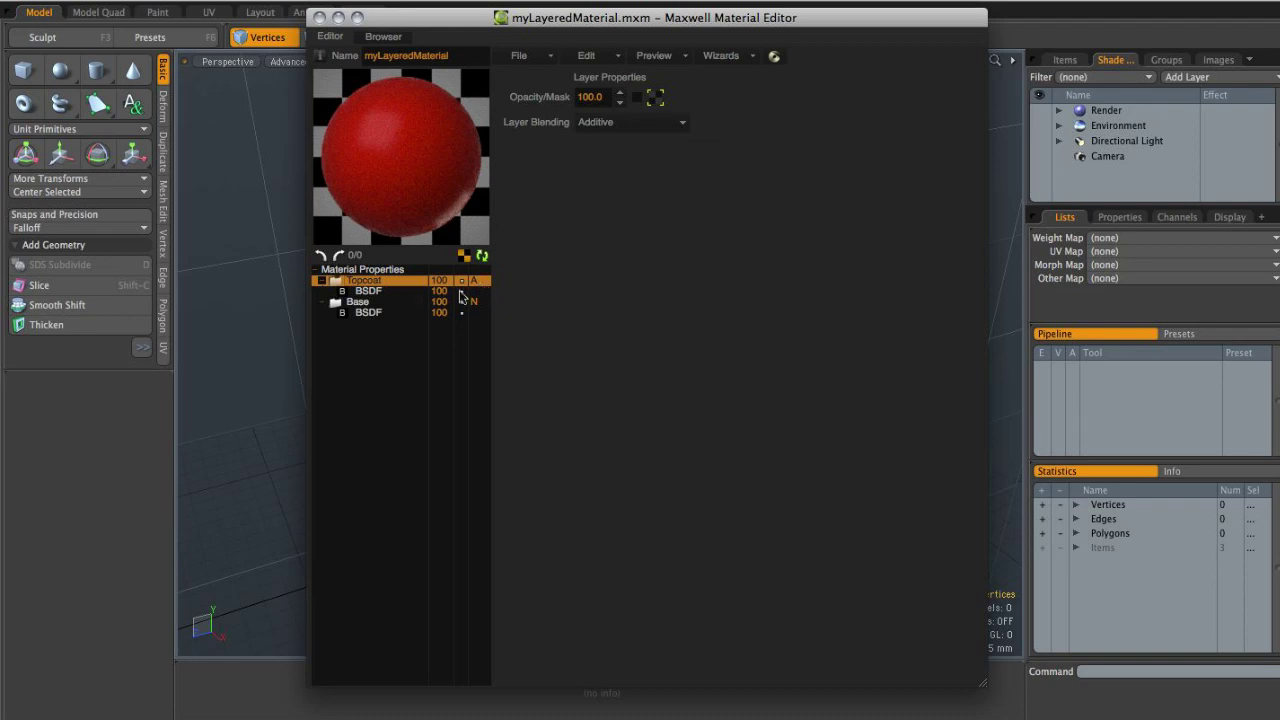
left_click(364, 302)
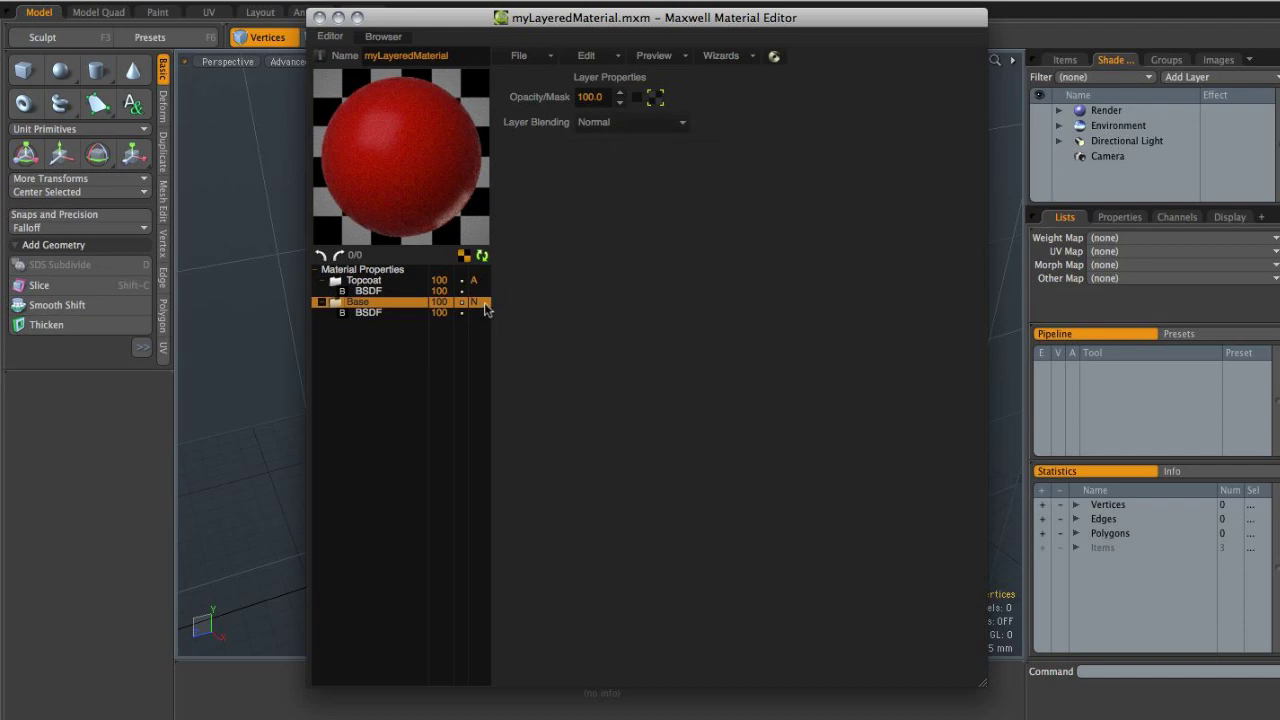
left_click(640, 122)
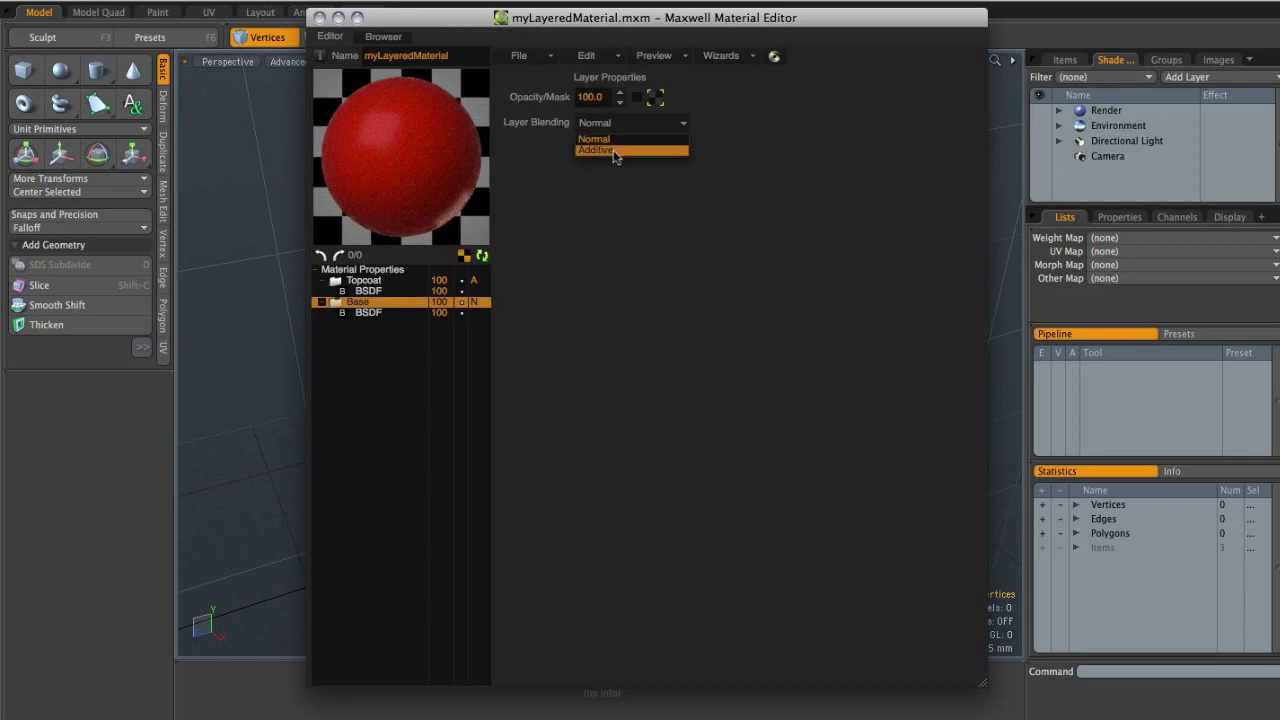
left_click(614, 141)
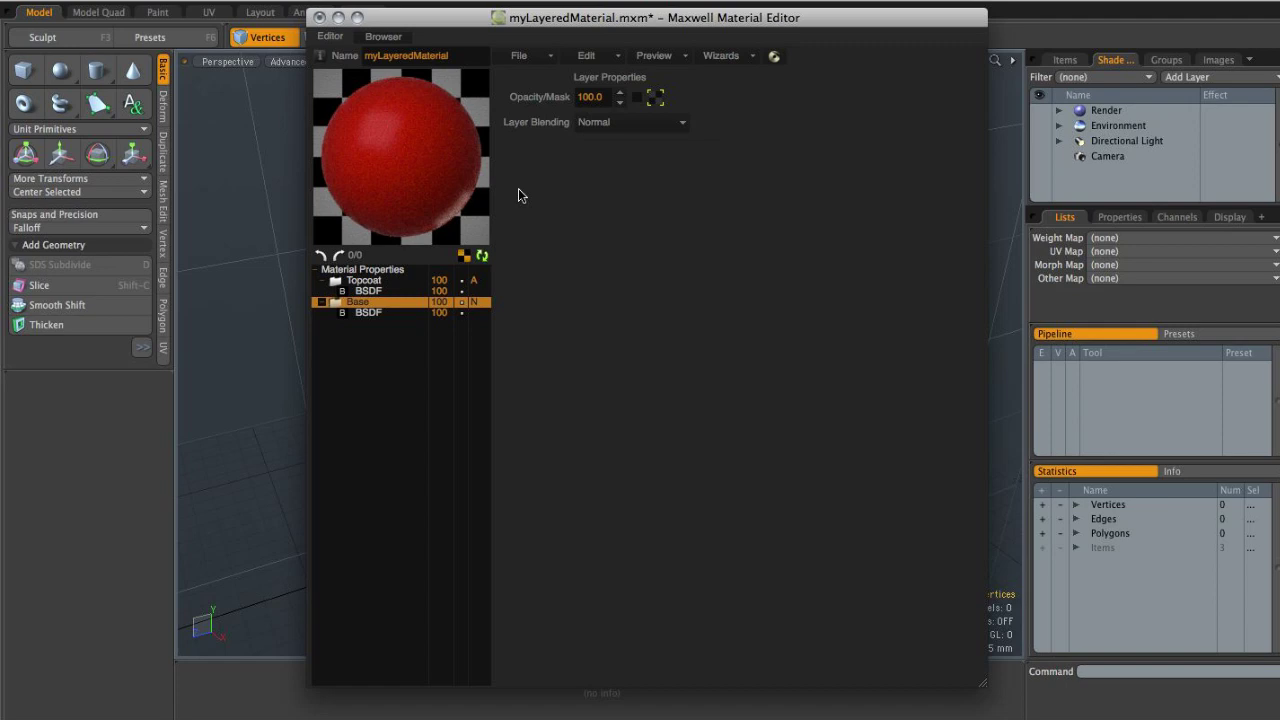
Select the Topcoat layer and store the current preview with its Additive blending.
left_click(398, 281)
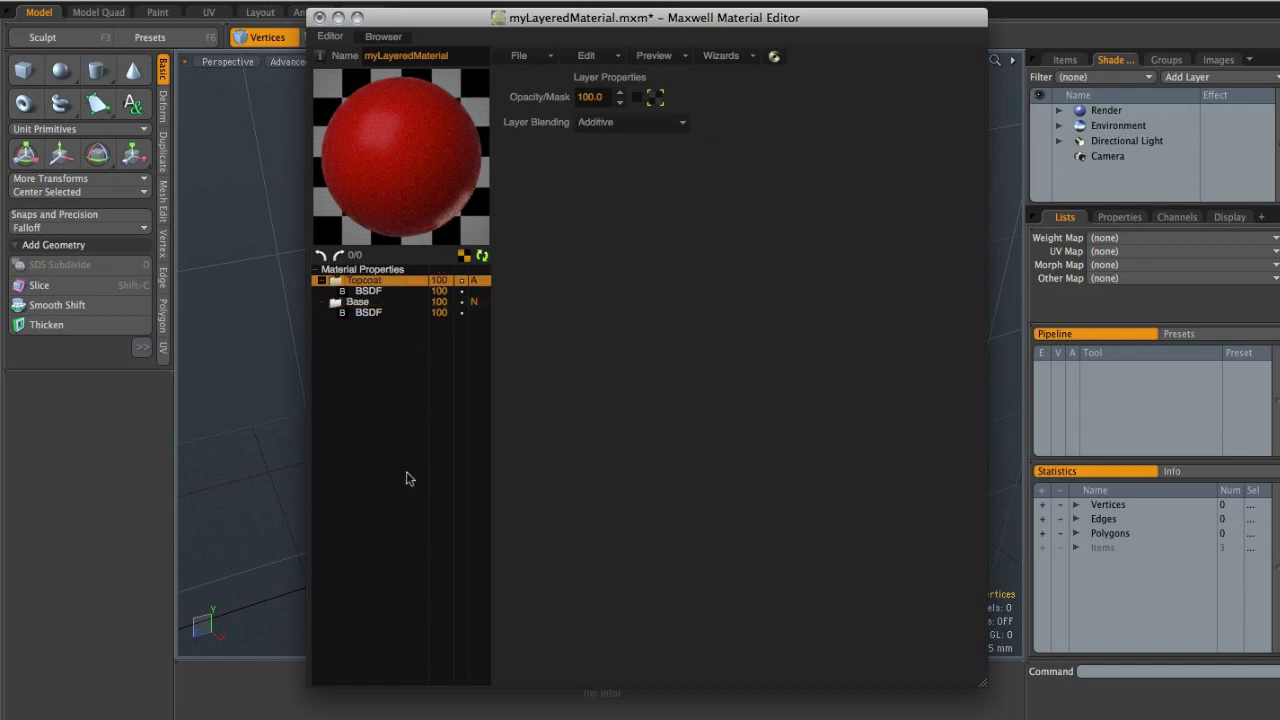
right_click(390, 152)
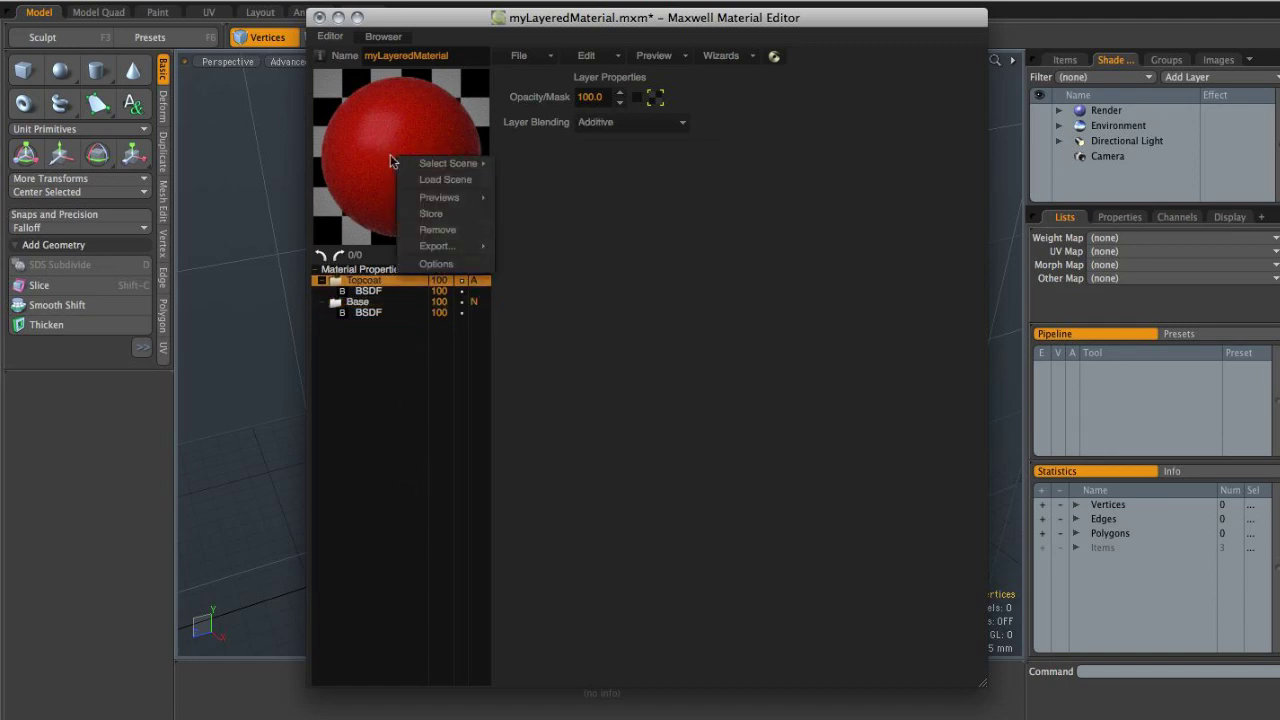
left_click(440, 214)
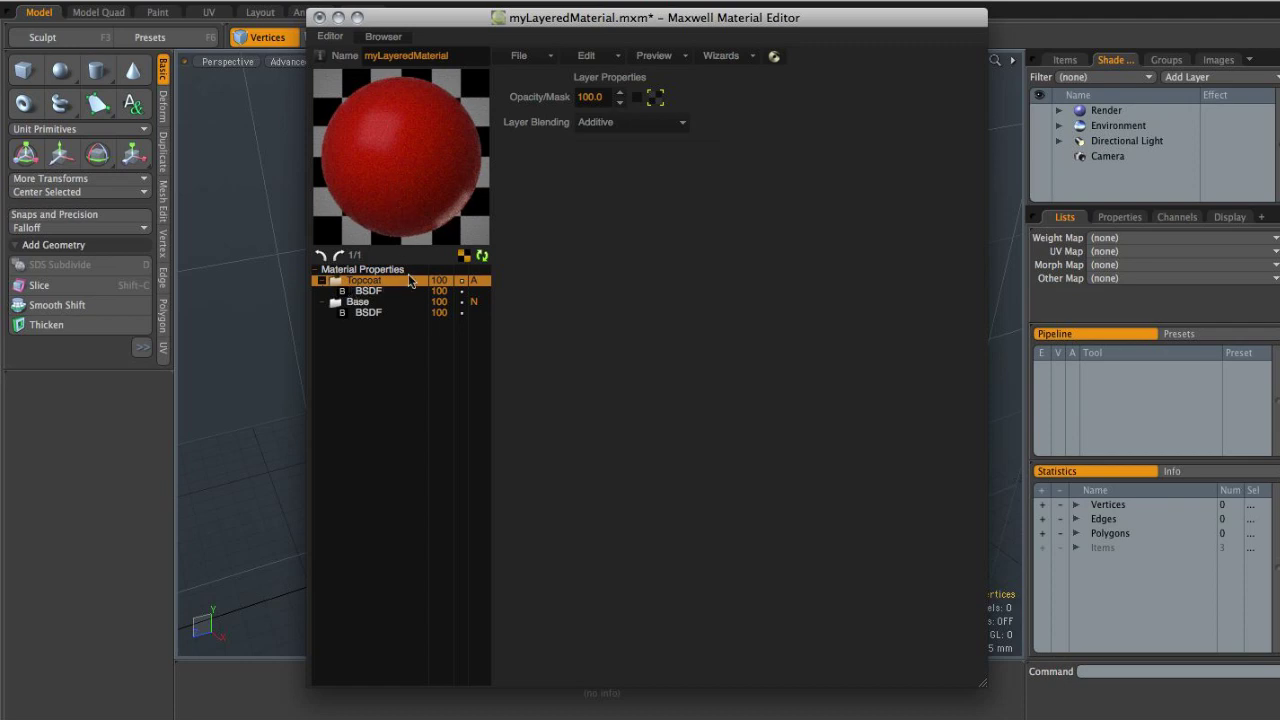
Set the Topcoat layer's blending to Normal and save the material.
left_click(606, 123)
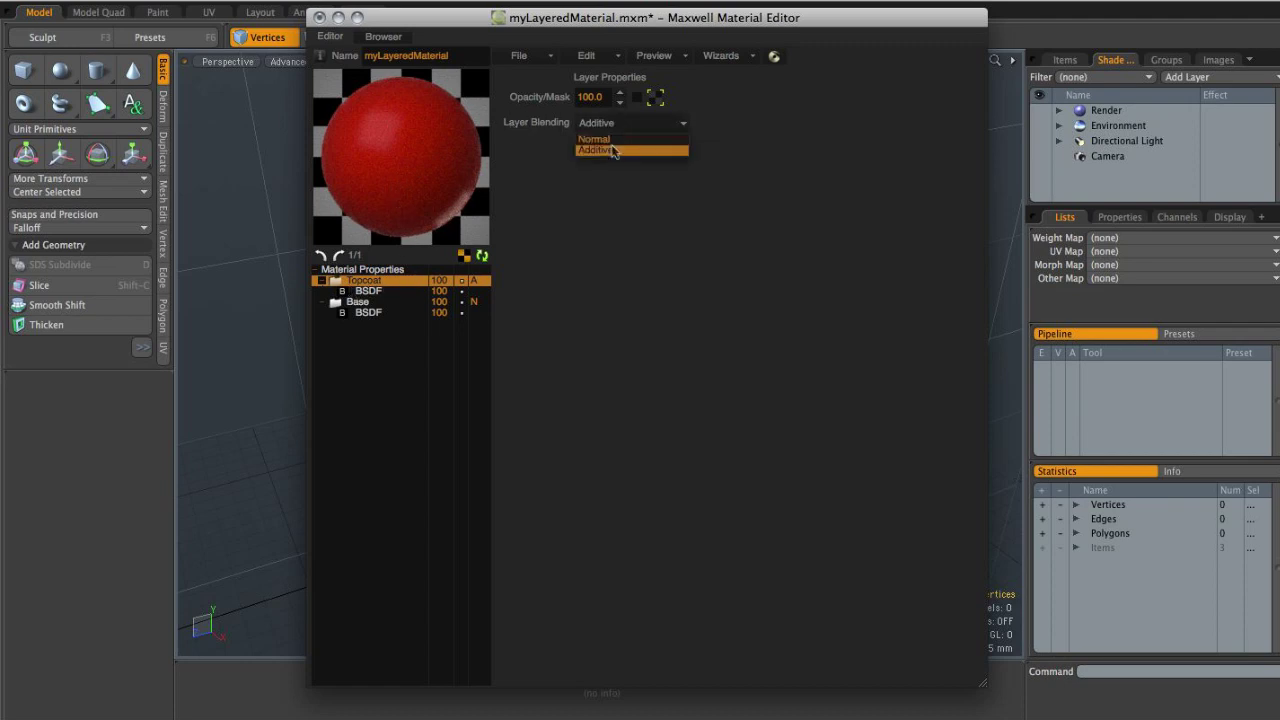
left_click(608, 142)
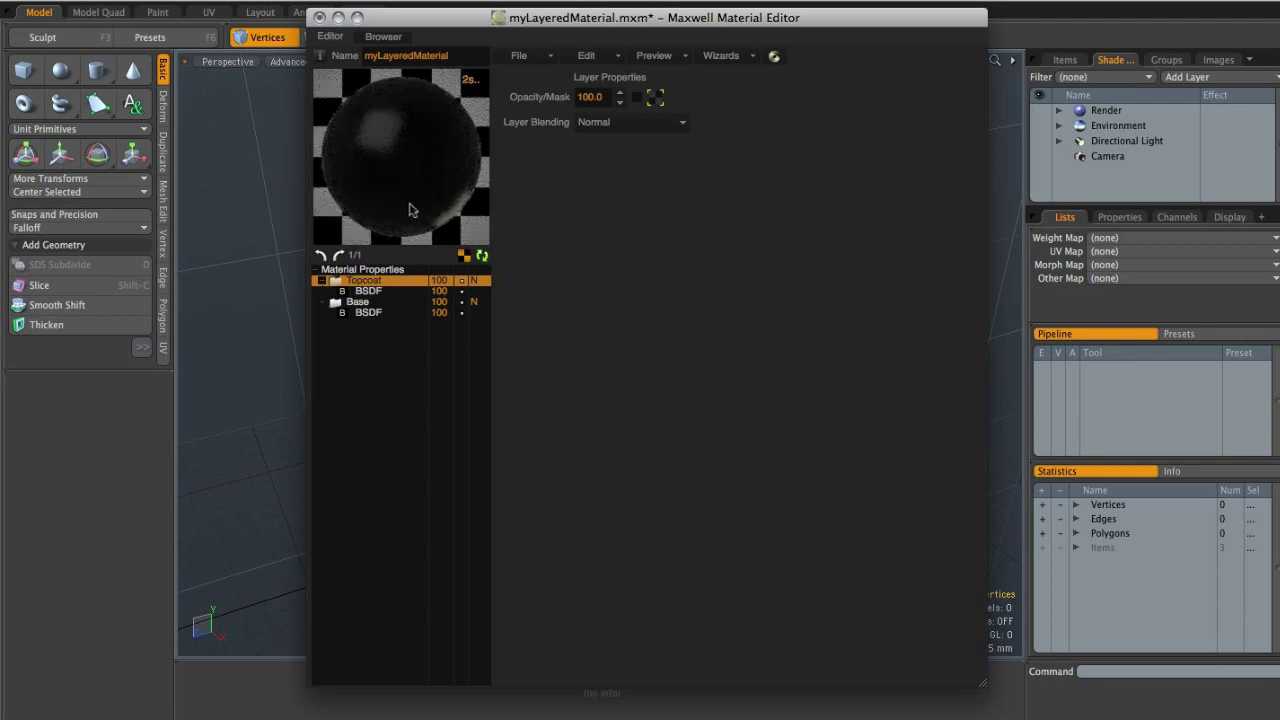
left_click(378, 292)
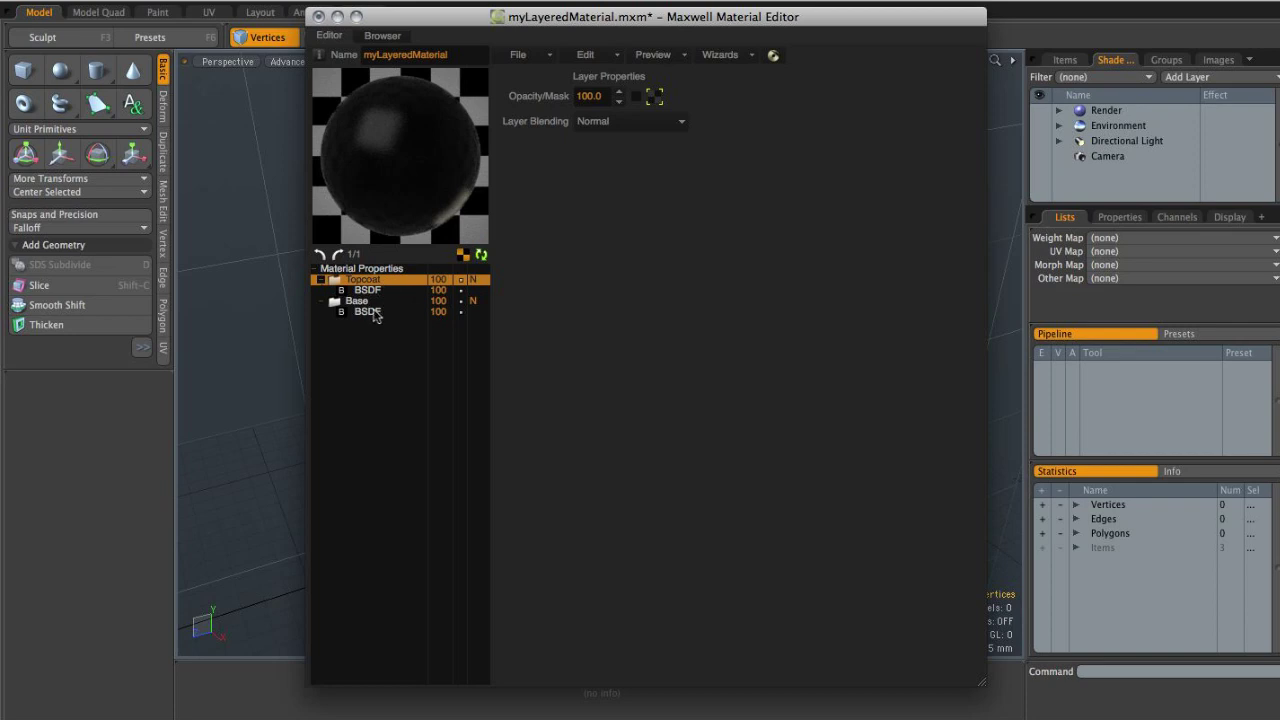
key("super+s")
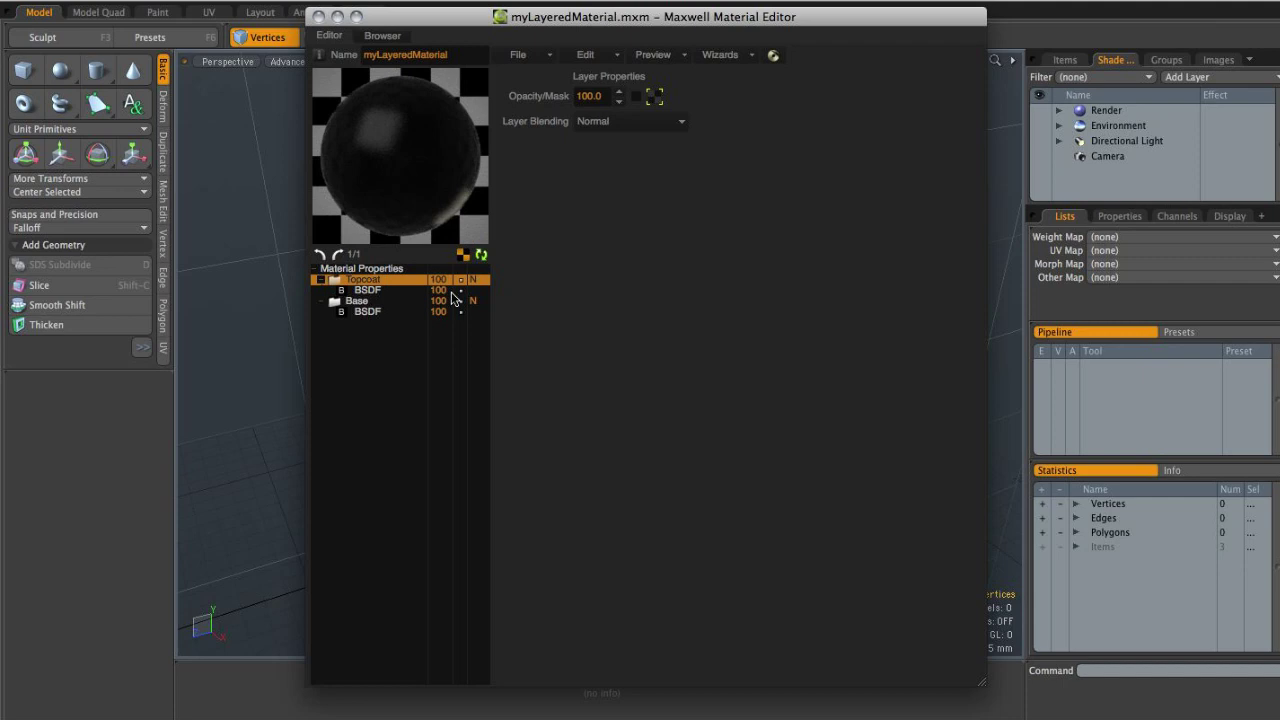
Store the preview with Normal blending and compare both stored versions, ending on the first one with the Additive Topcoat.
right_click(397, 159)
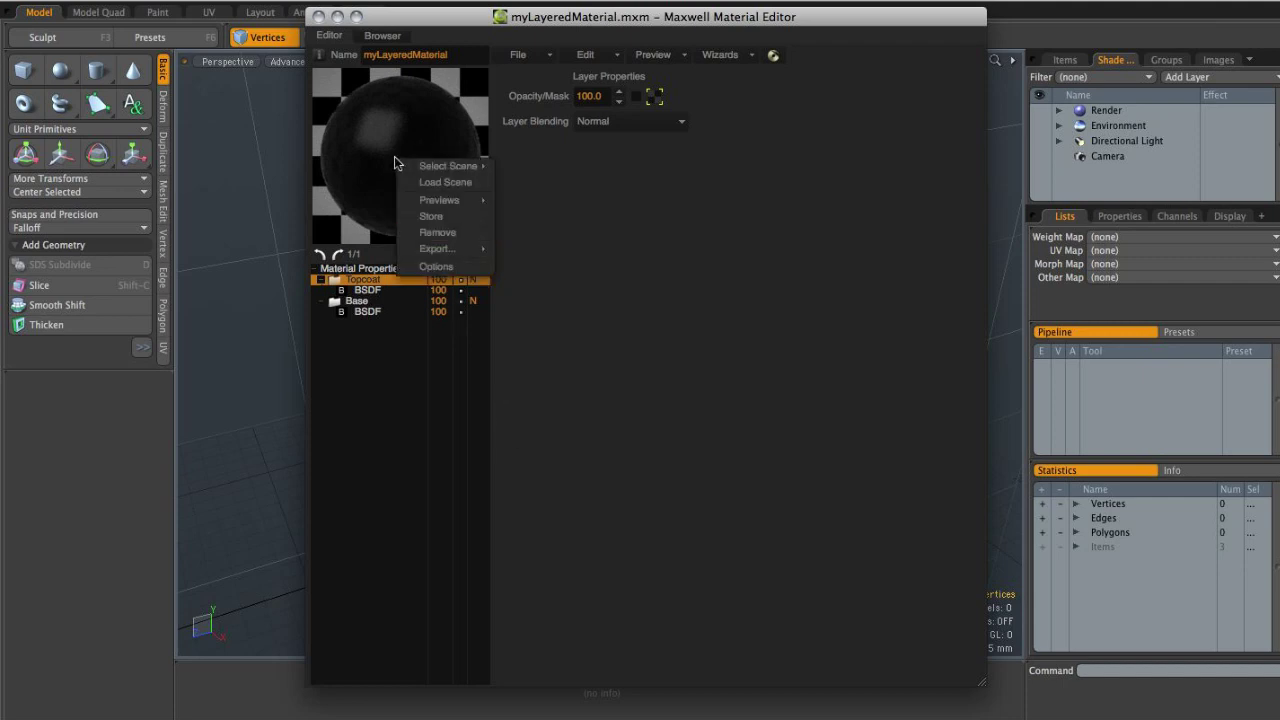
left_click(446, 217)
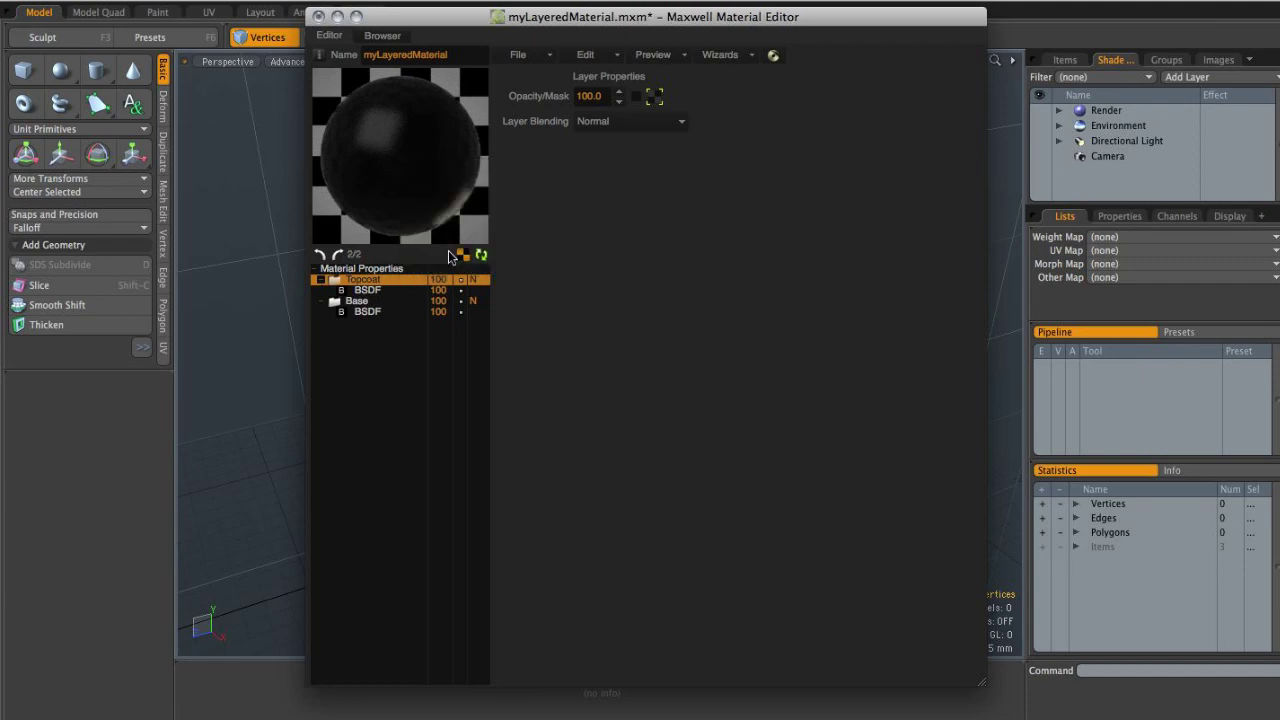
left_click(320, 256)
left_click(337, 256)
left_click(321, 256)
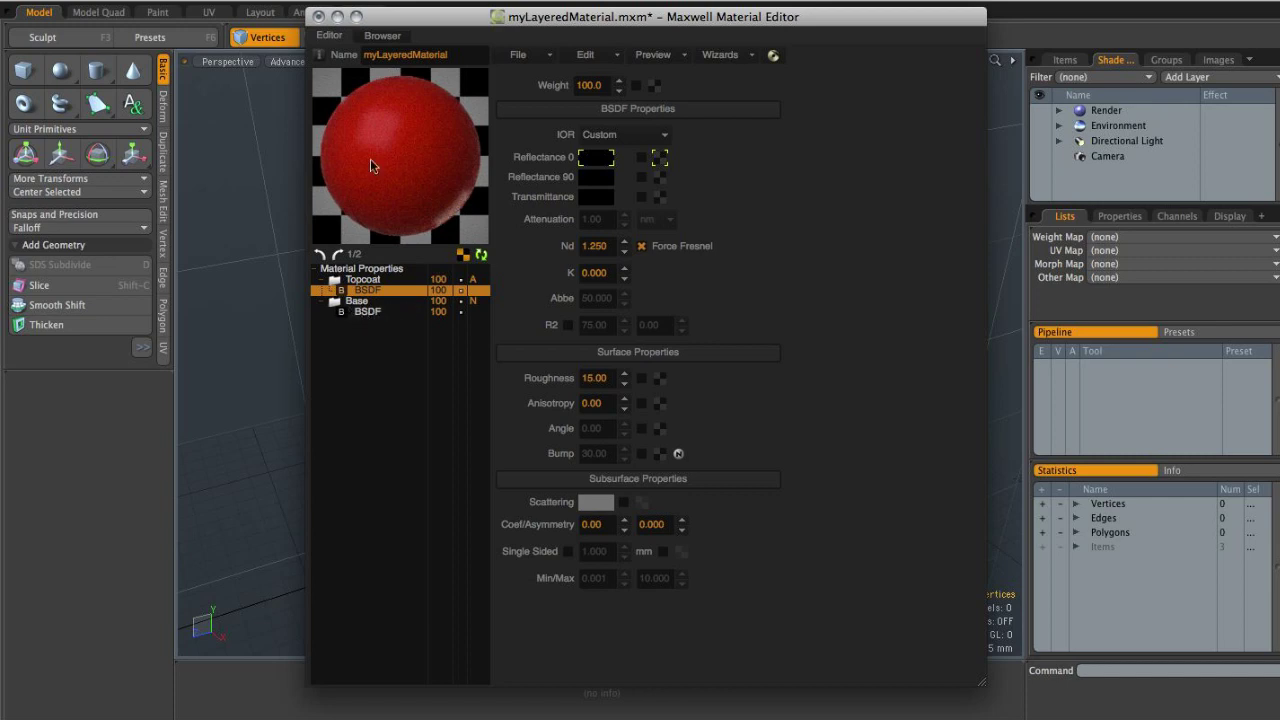
left_click(338, 256)
left_click(320, 256)
left_click(338, 256)
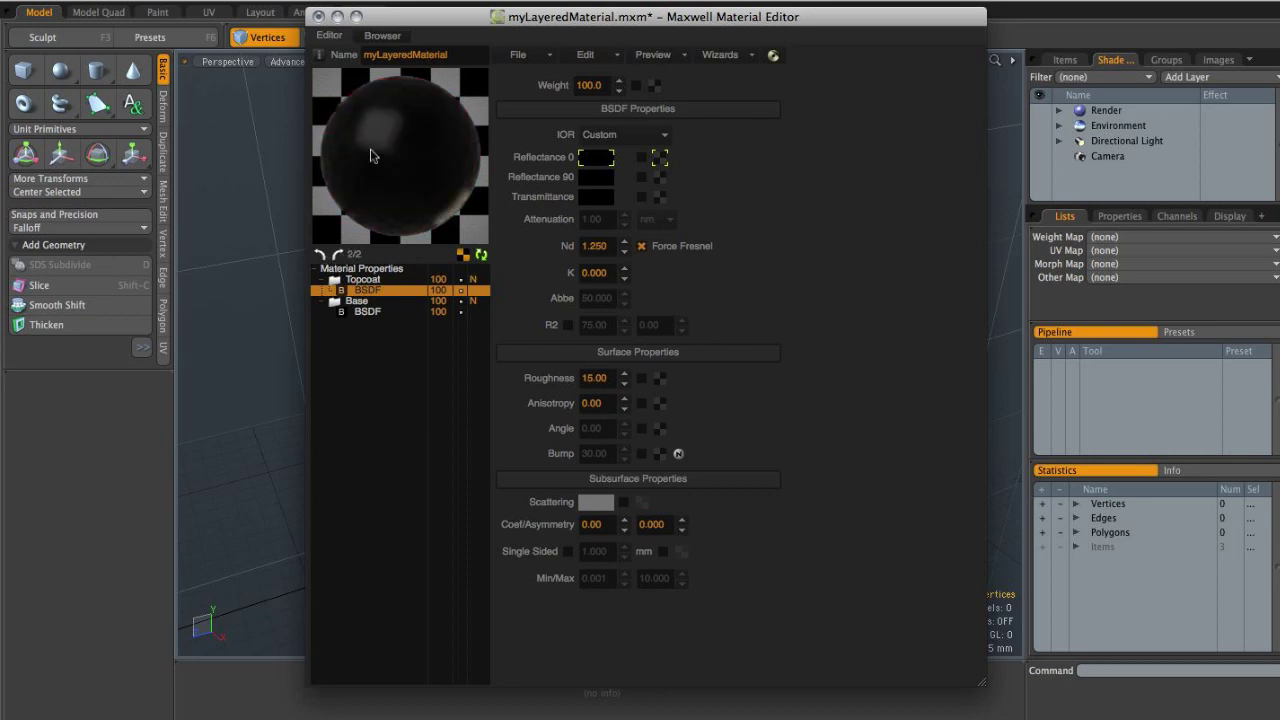
left_click(320, 256)
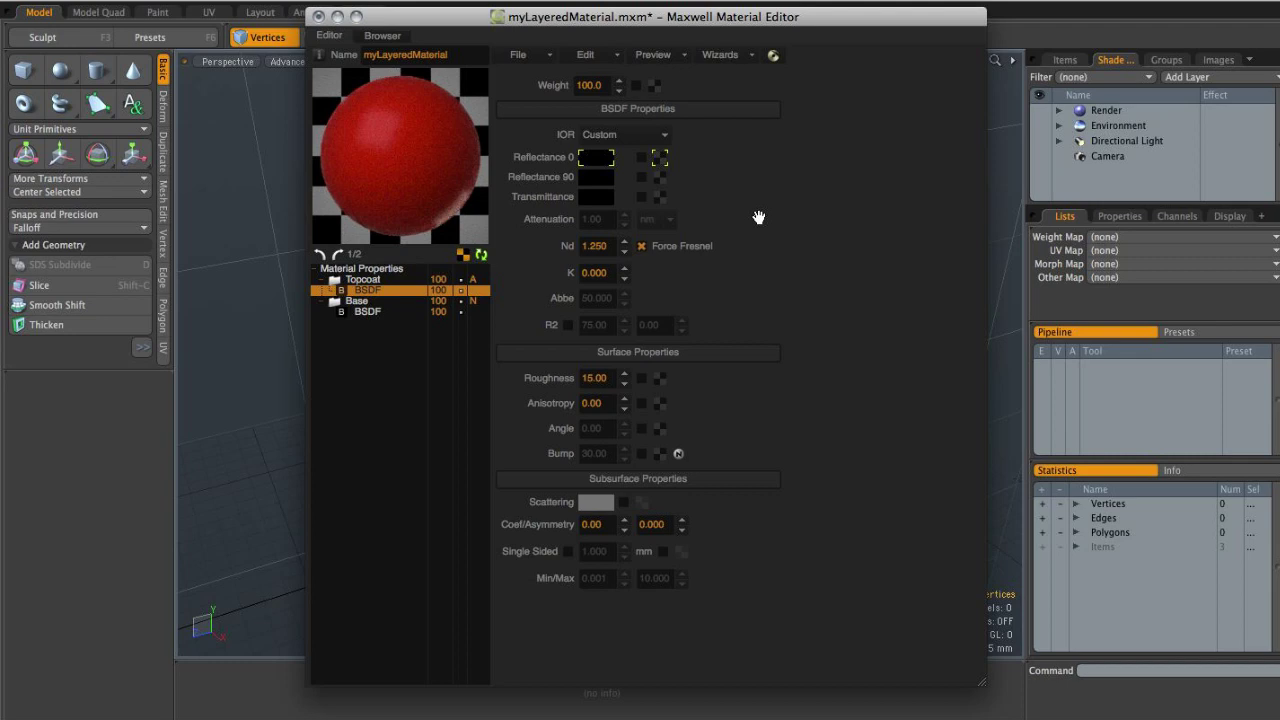
Collapse the Base and Topcoat layers, then add a new layer above them and view its BSDF and layer properties.
left_click(322, 301)
left_click(320, 280)
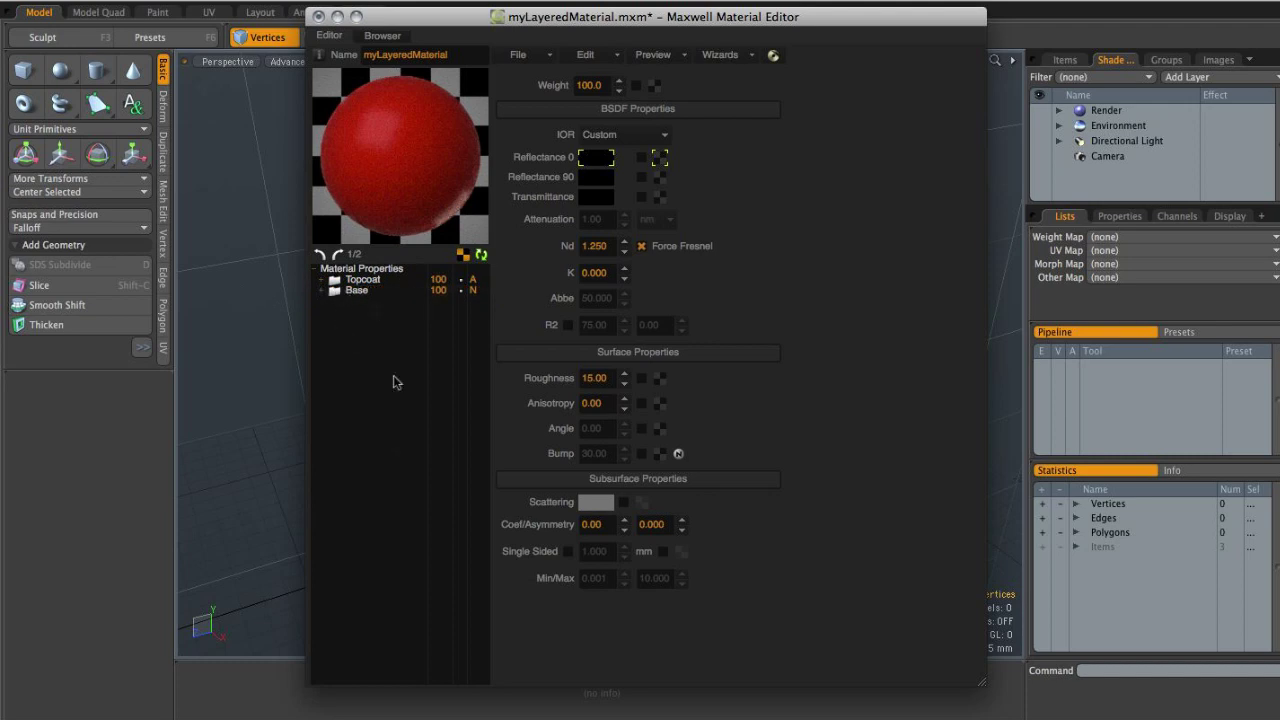
right_click(362, 325)
left_click(405, 336)
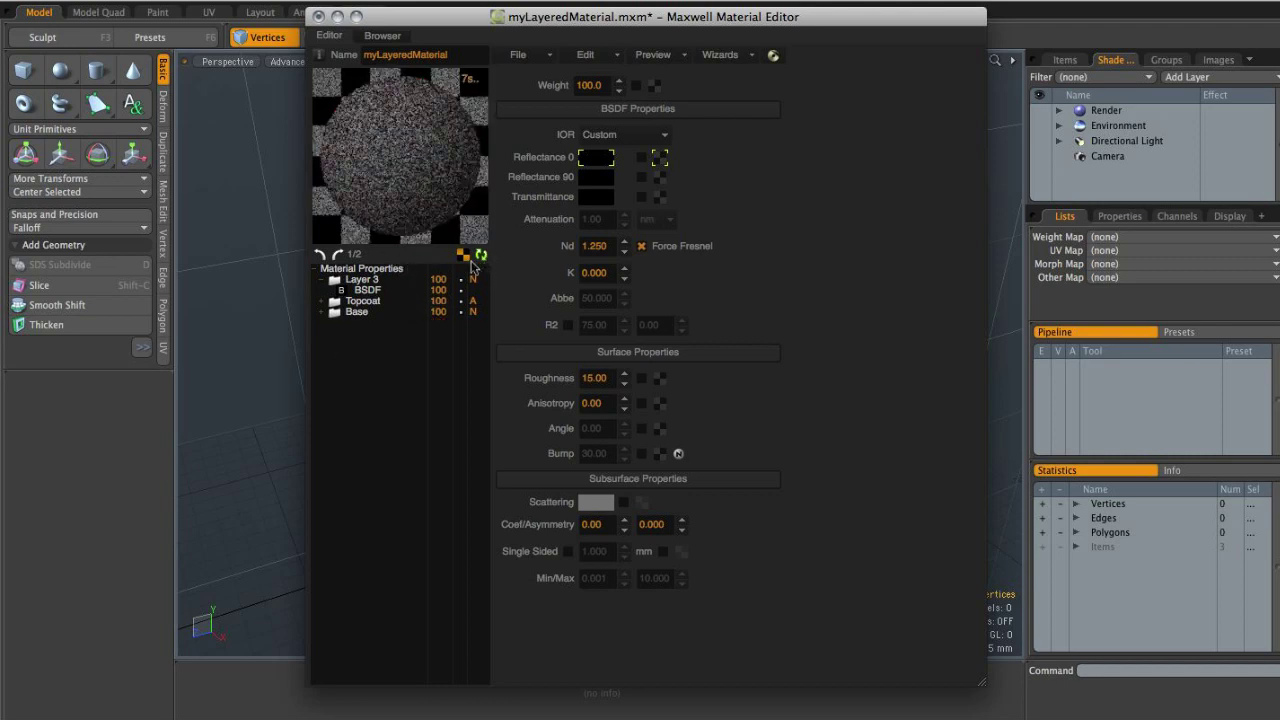
left_click(372, 291)
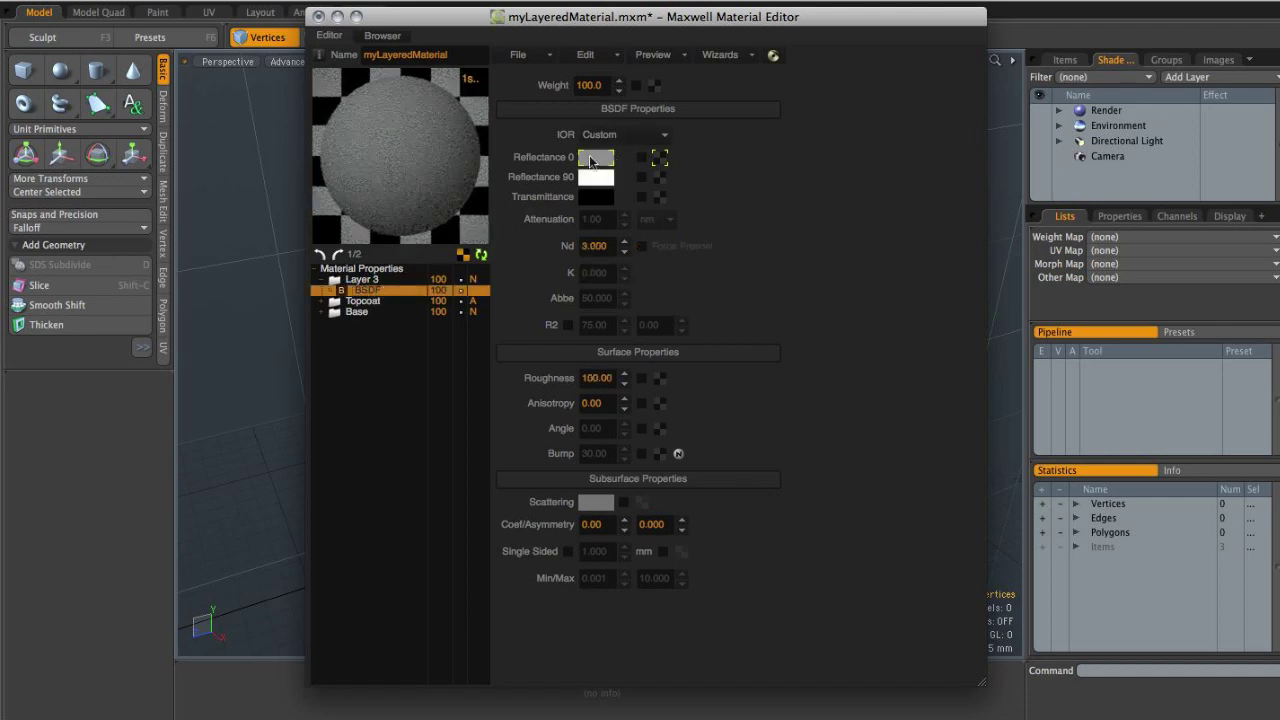
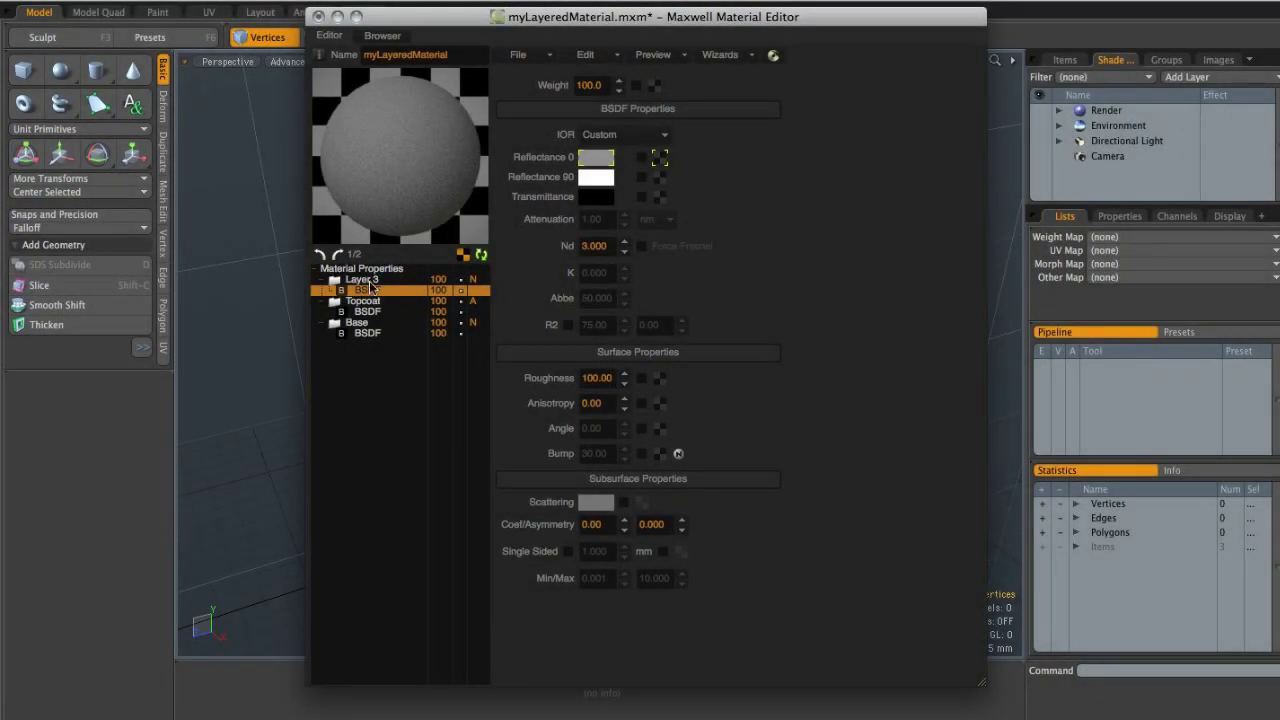
left_click(367, 281)
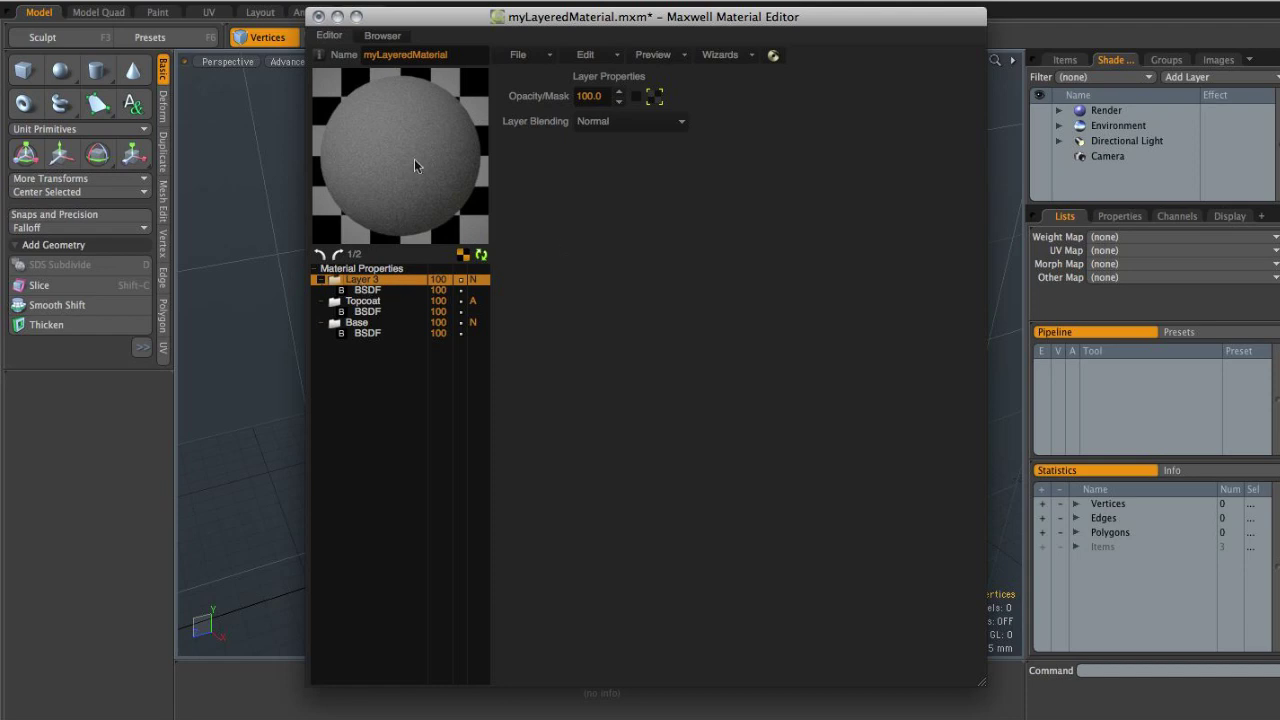
Set Layer 3's opacity to 0 and refresh the material preview.
left_click(590, 96)
type("0")
key("Return")
left_click(481, 257)
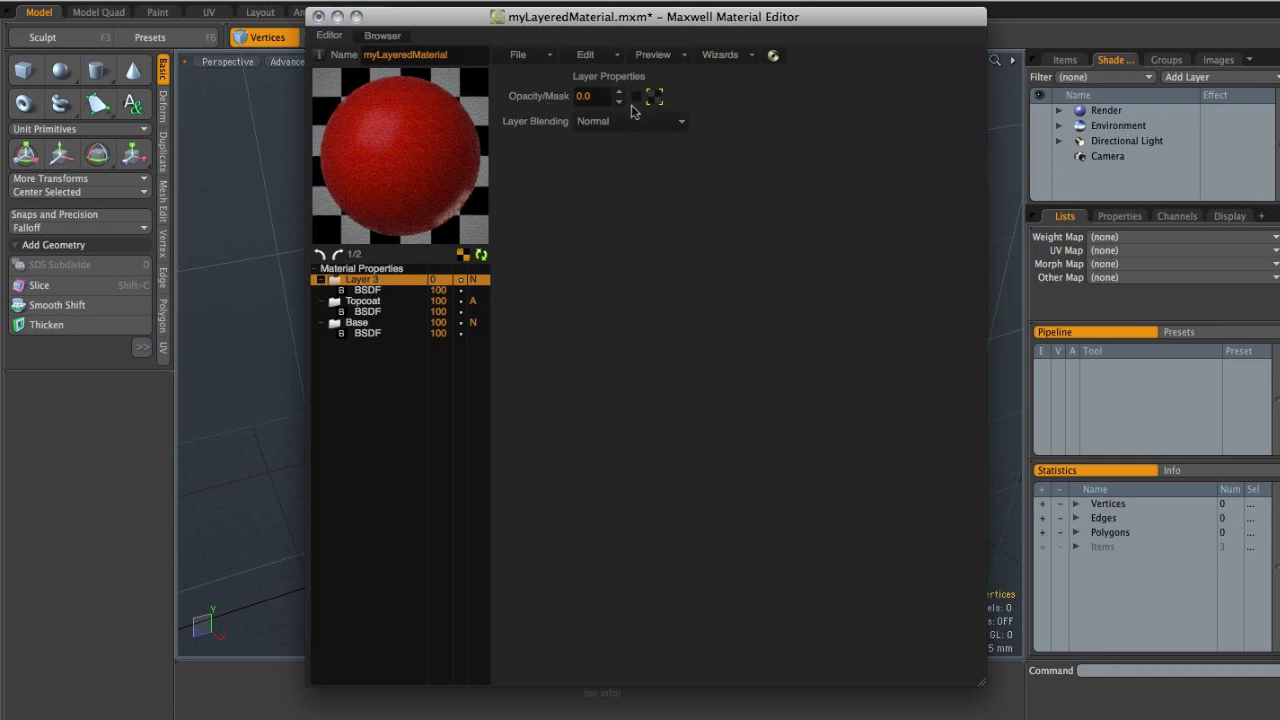
Set Layer 3's opacity to 100 and store the refreshed material preview.
left_click(590, 98)
type("100")
key("Return")
left_click(483, 257)
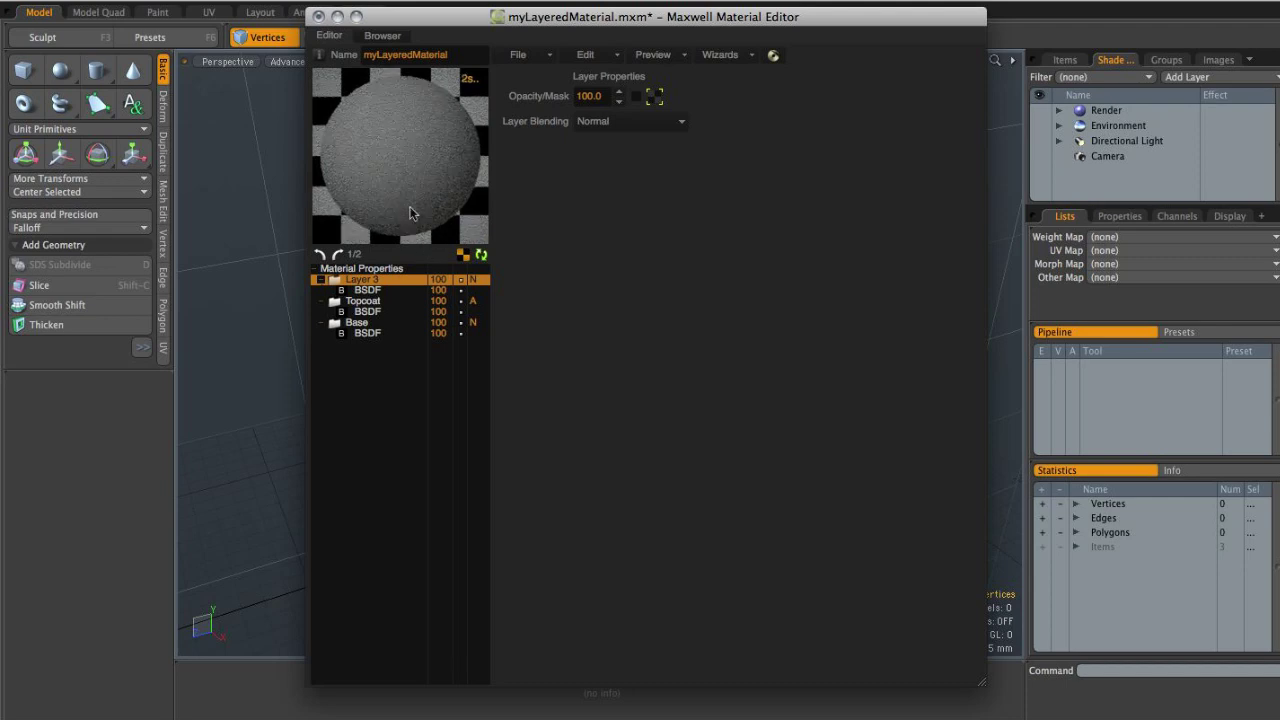
right_click(401, 146)
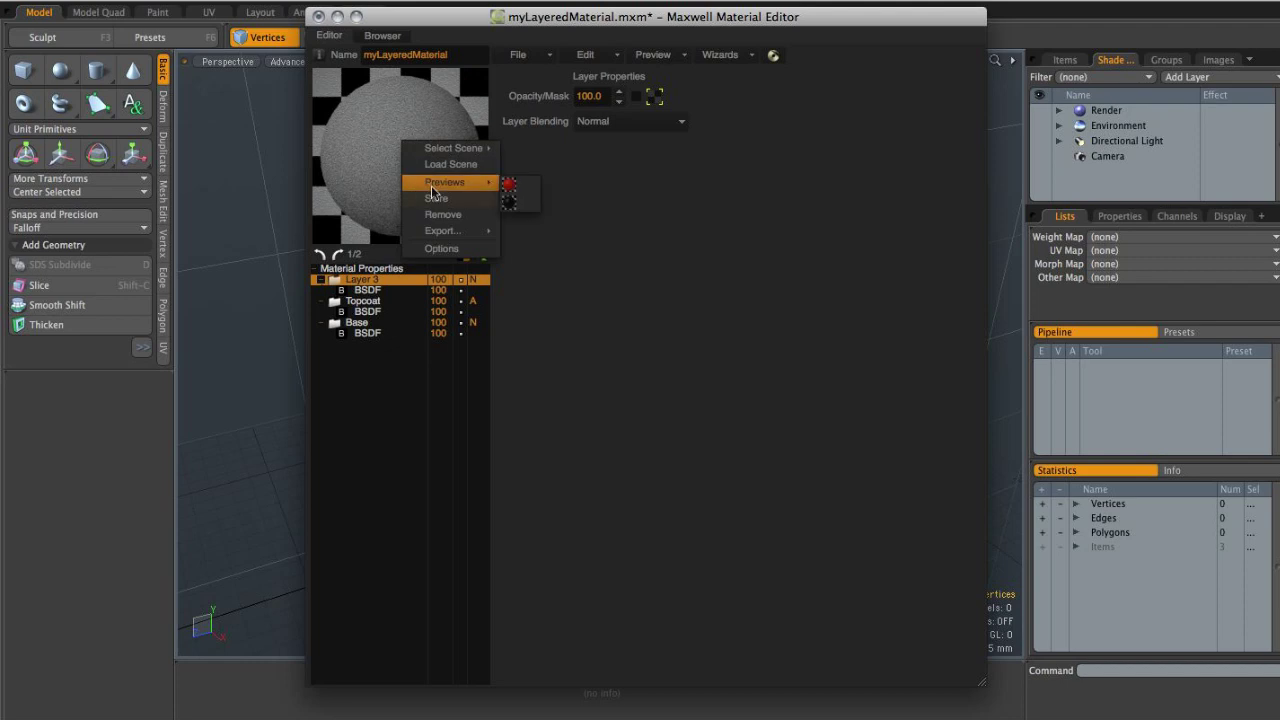
left_click(435, 198)
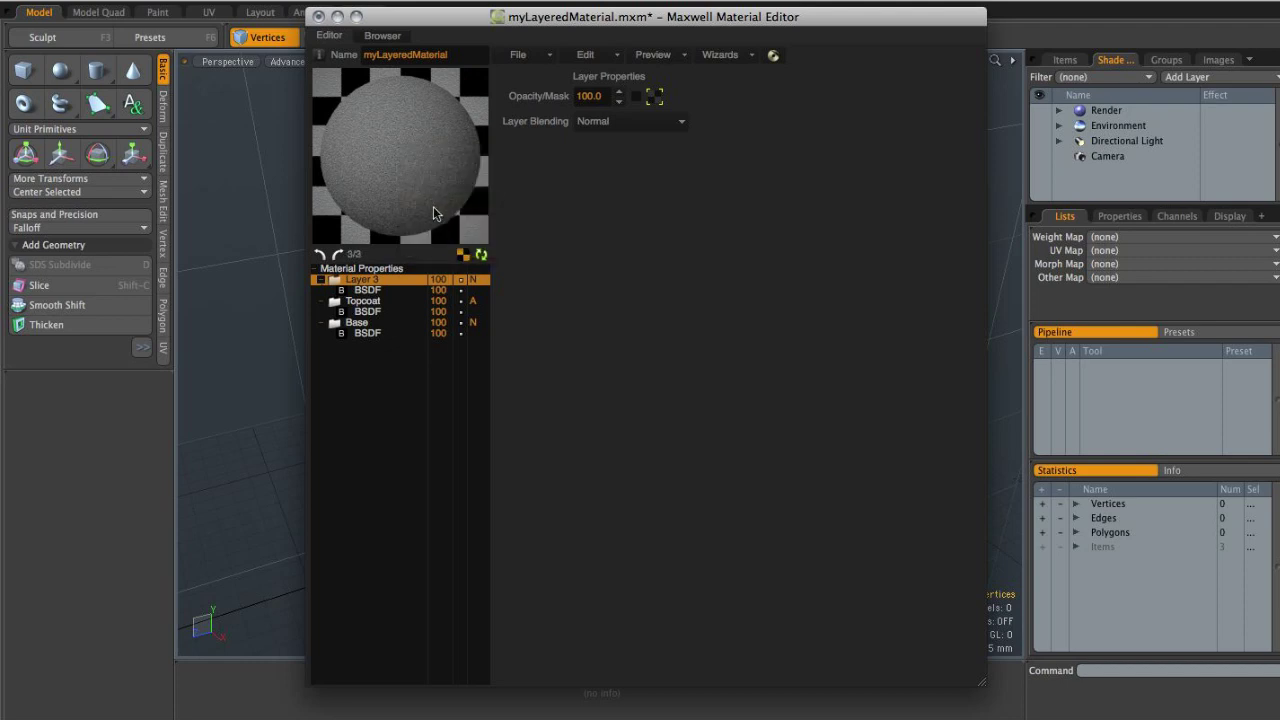
Load dots_weight.jpg as the opacity mask of Layer 3.
left_click(655, 98)
left_click_drag(676, 158, 671, 157)
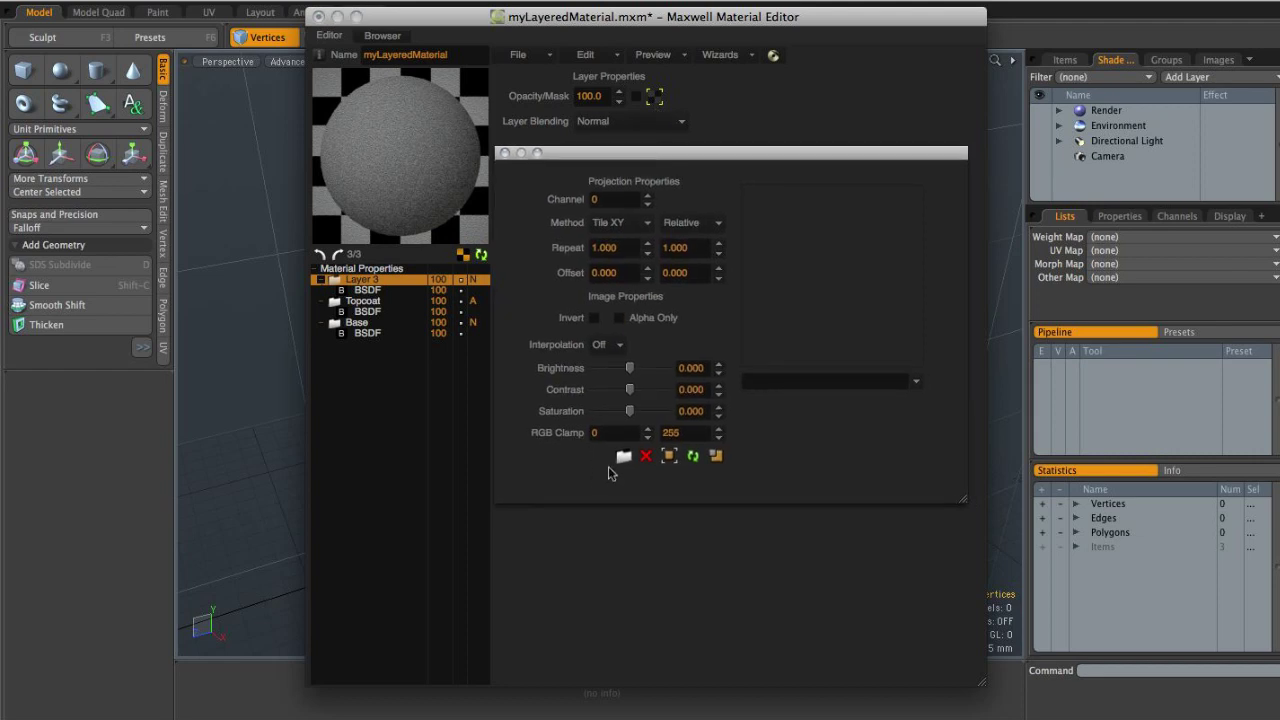
left_click(623, 457)
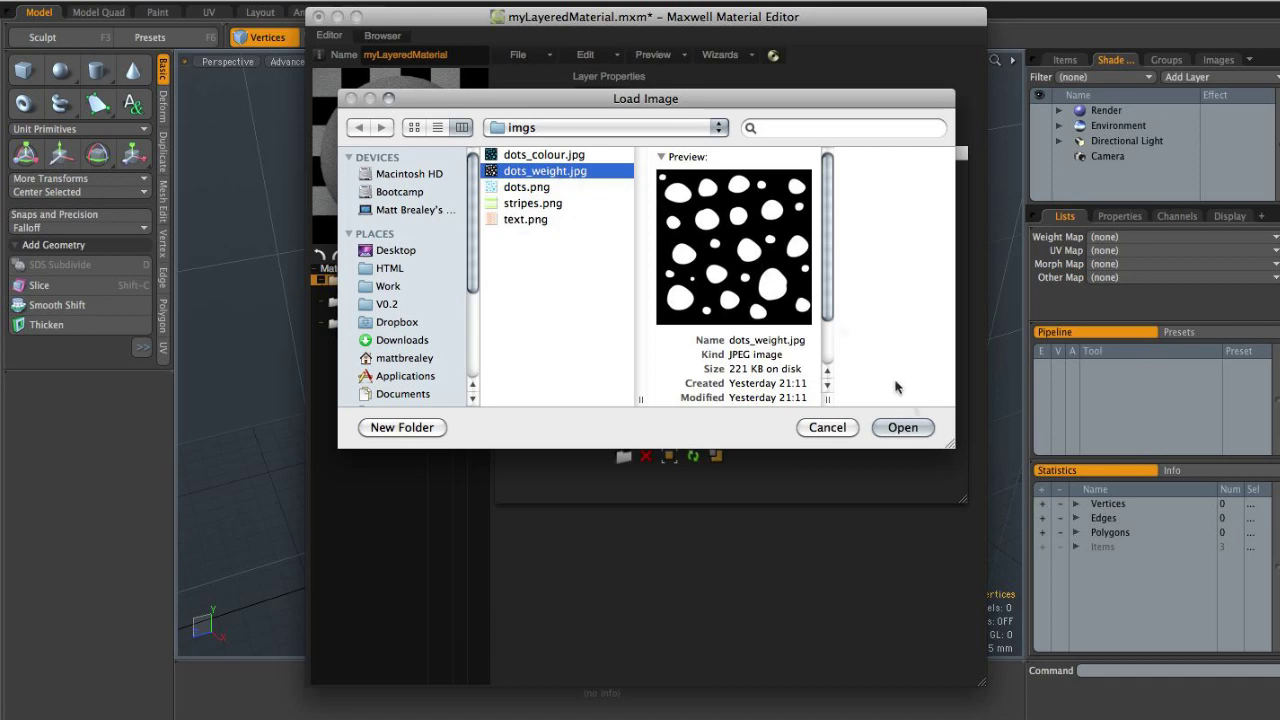
left_click(903, 428)
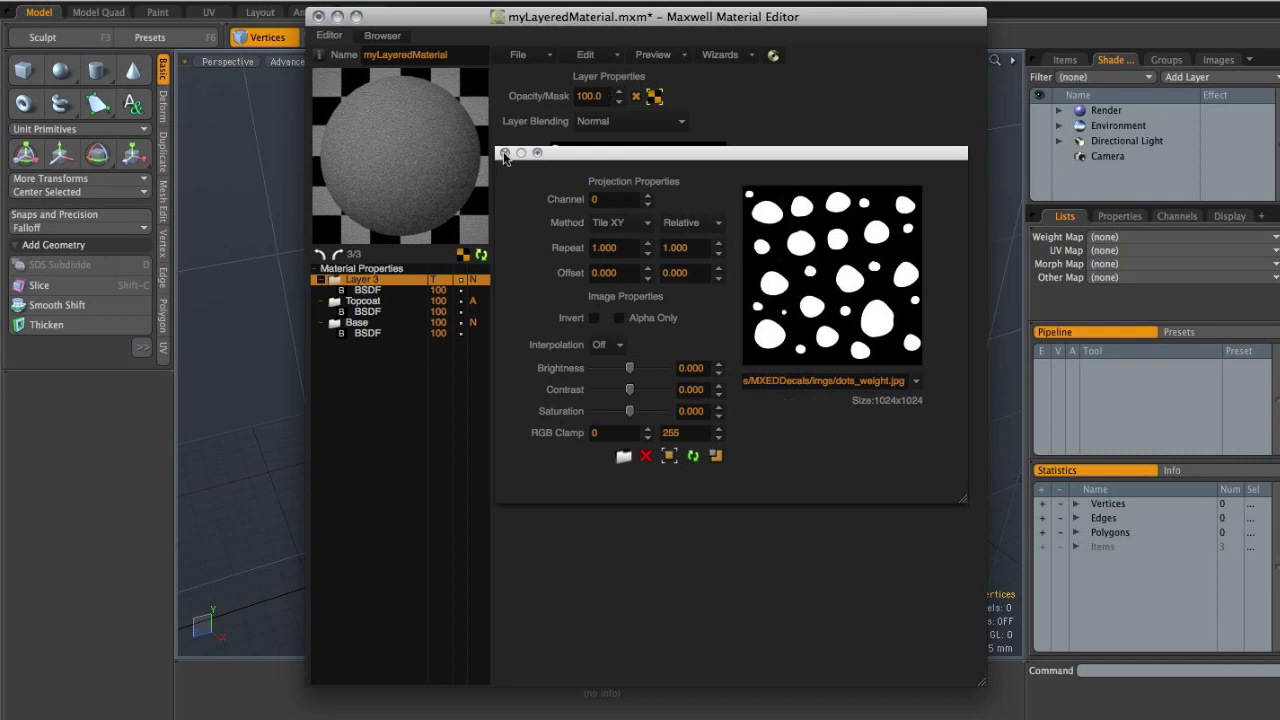
left_click(504, 153)
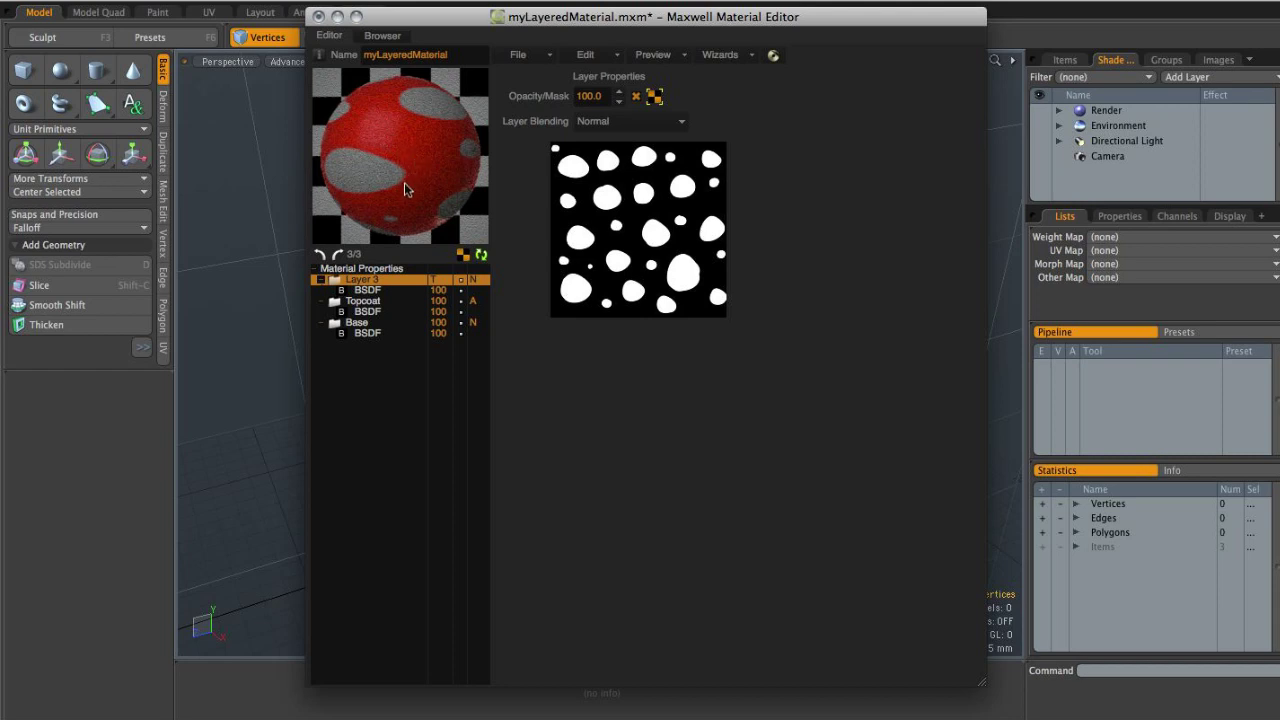
Rename Layer 3 as Dots and set its BSDF's Reflectance 0 colour to orange.
double_click(364, 281)
type("Dots")
key("Return")
left_click(376, 290)
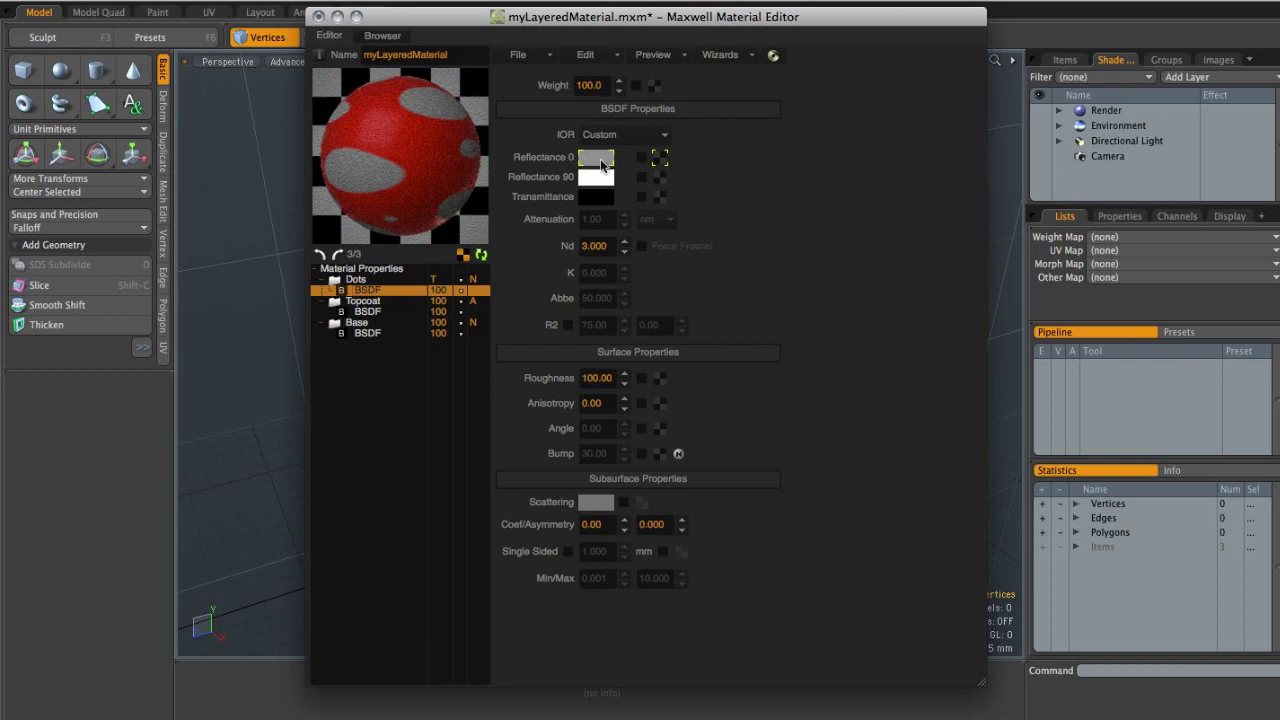
left_click(597, 160)
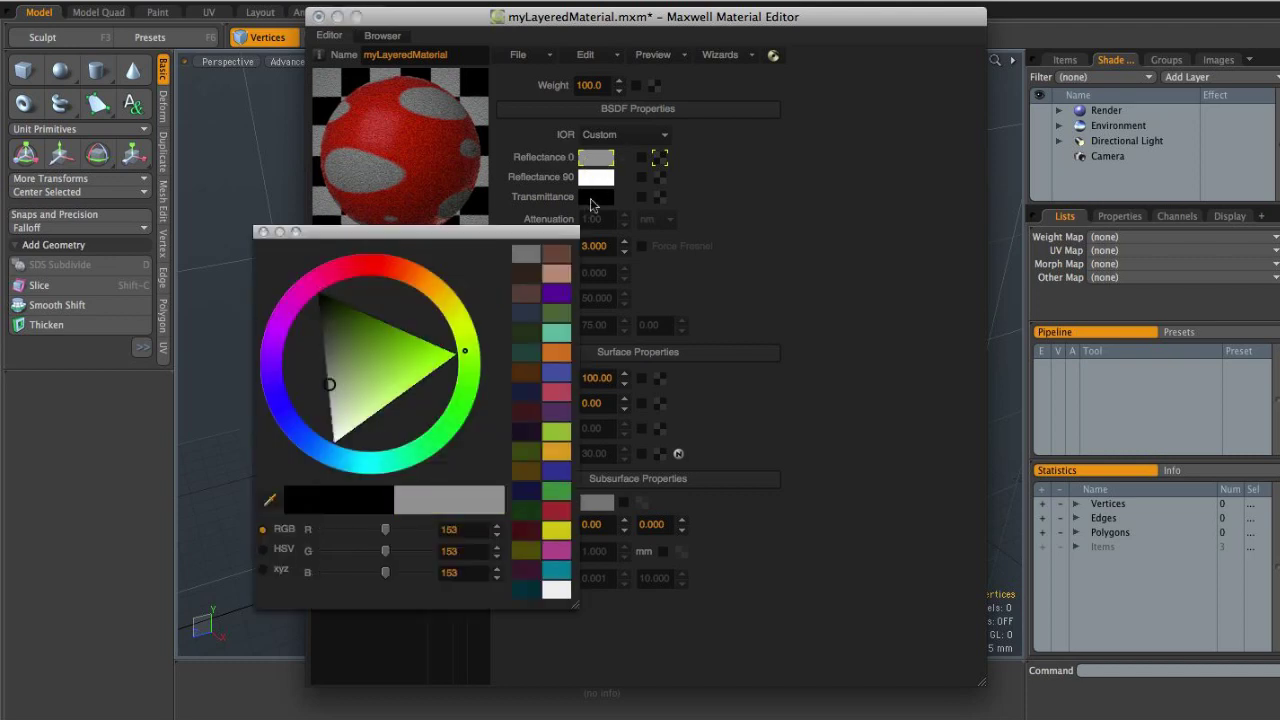
left_click(418, 288)
left_click(397, 293)
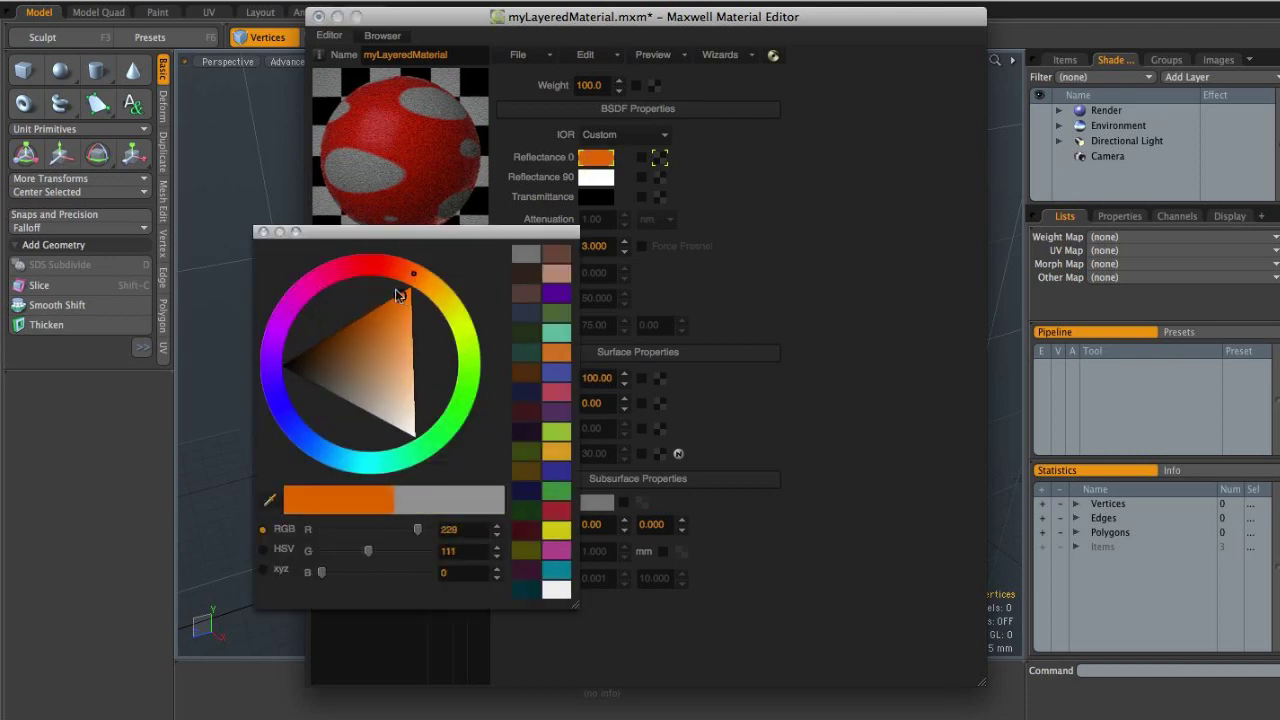
left_click(264, 232)
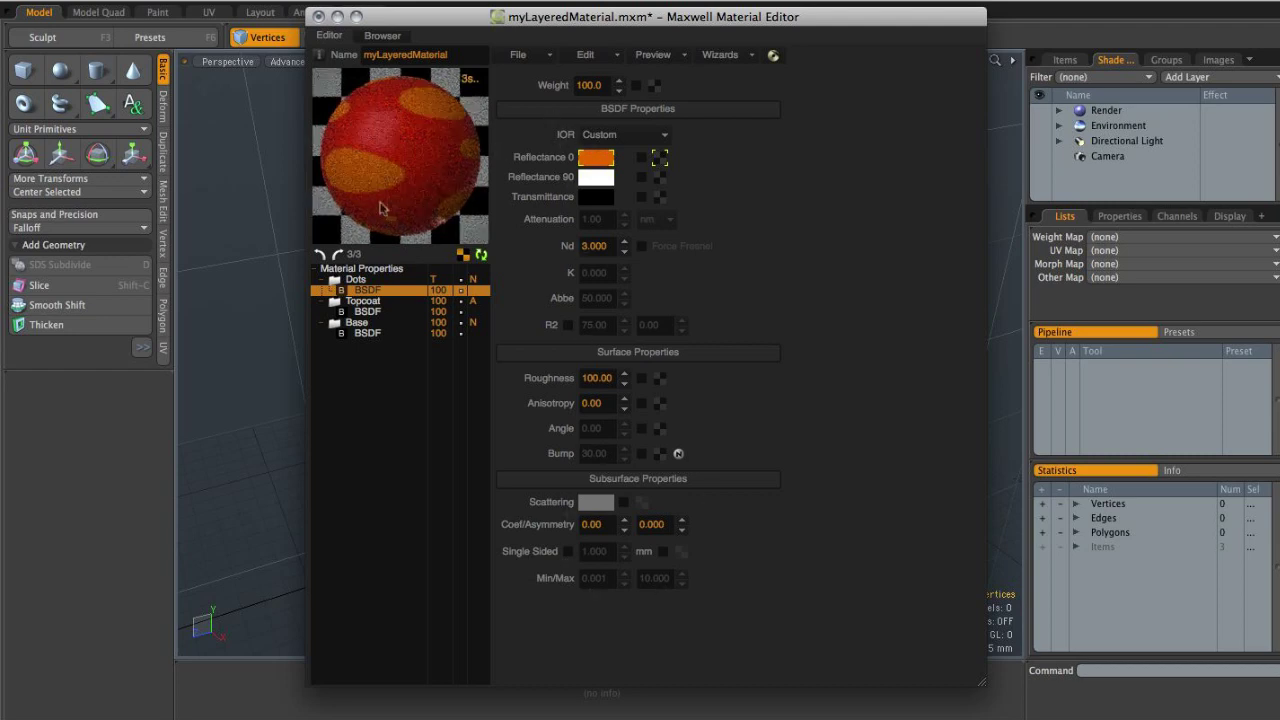
Load dots_colour.jpg as the Reflectance 0 texture of the Dots layer's BSDF and refresh the preview.
left_click(362, 279)
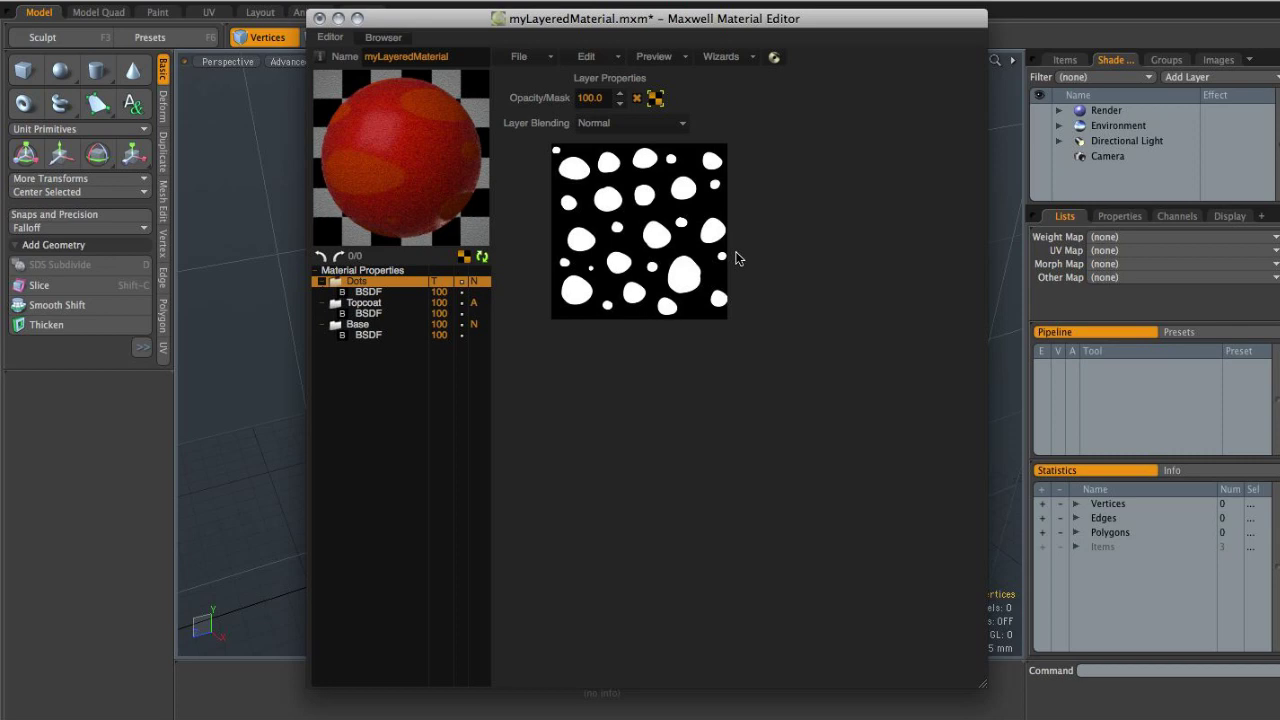
left_click(369, 292)
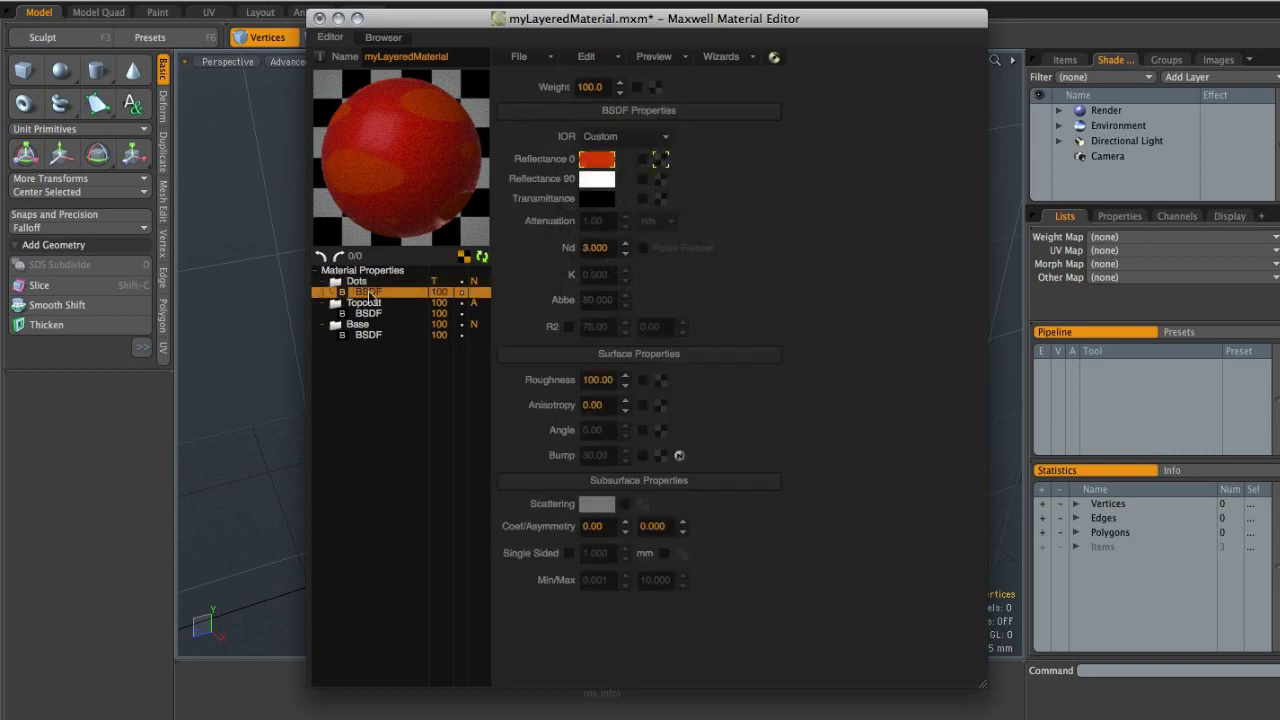
left_click(661, 161)
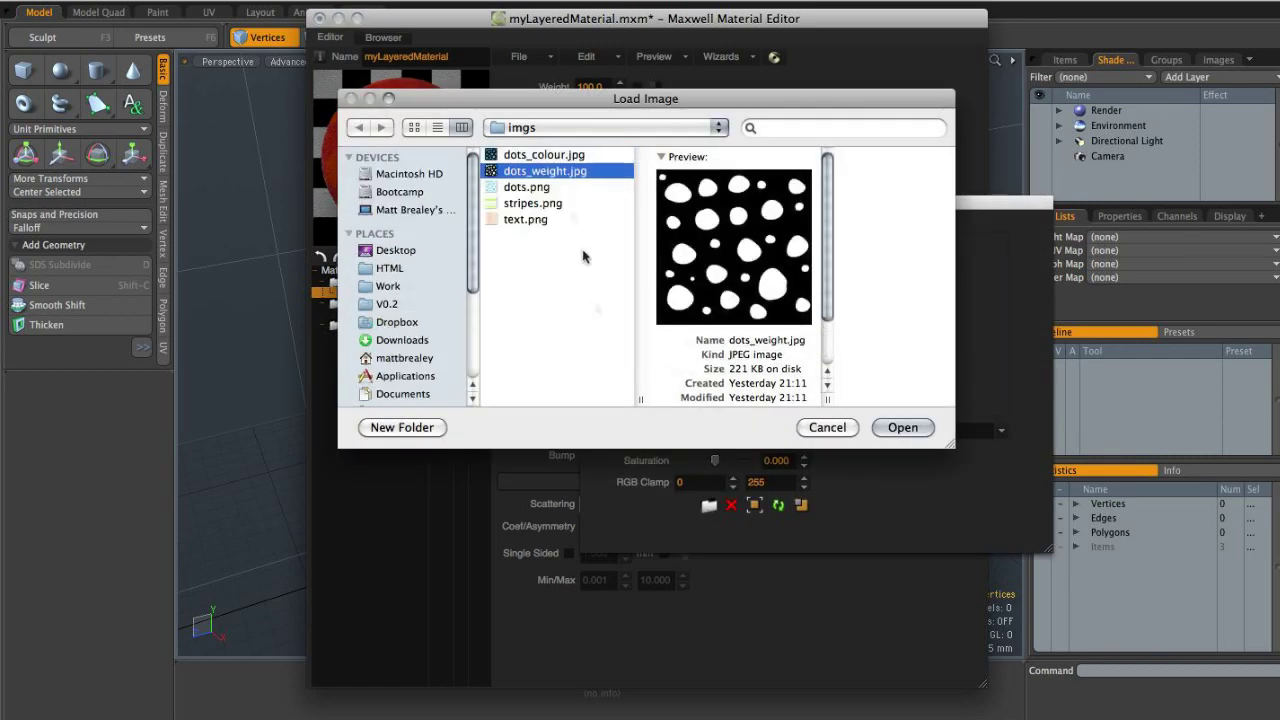
double_click(552, 155)
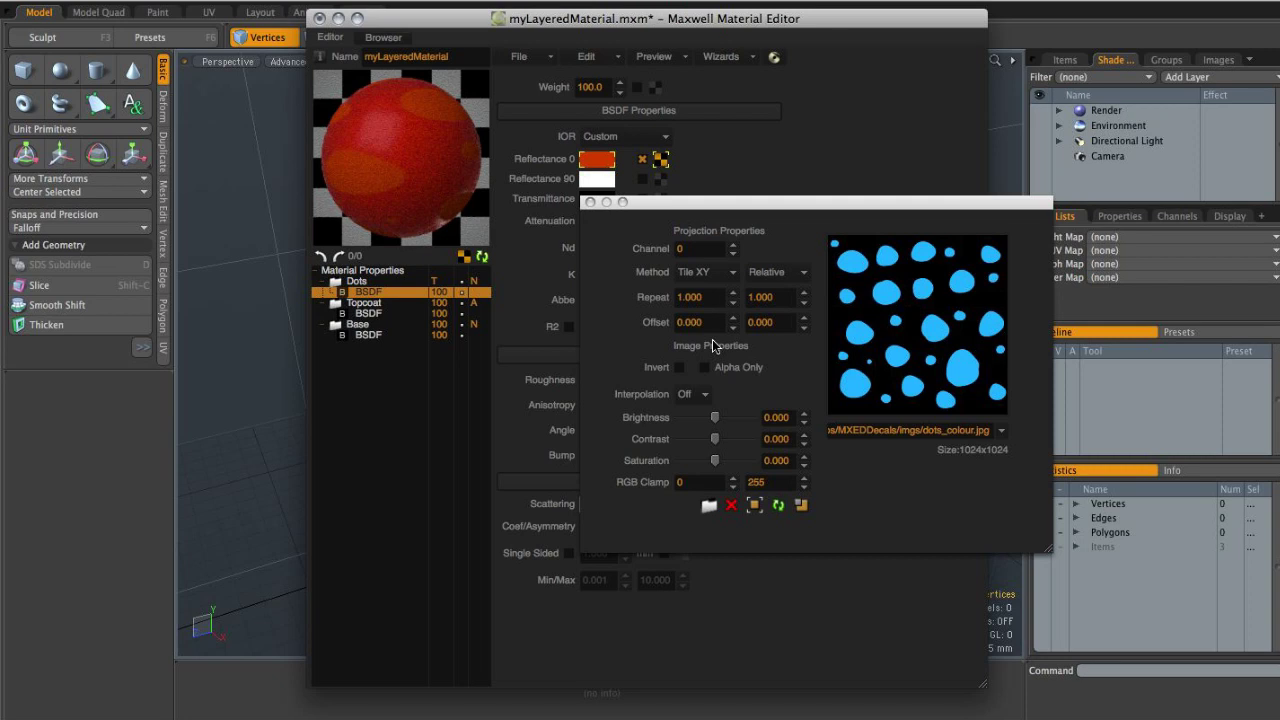
left_click(590, 202)
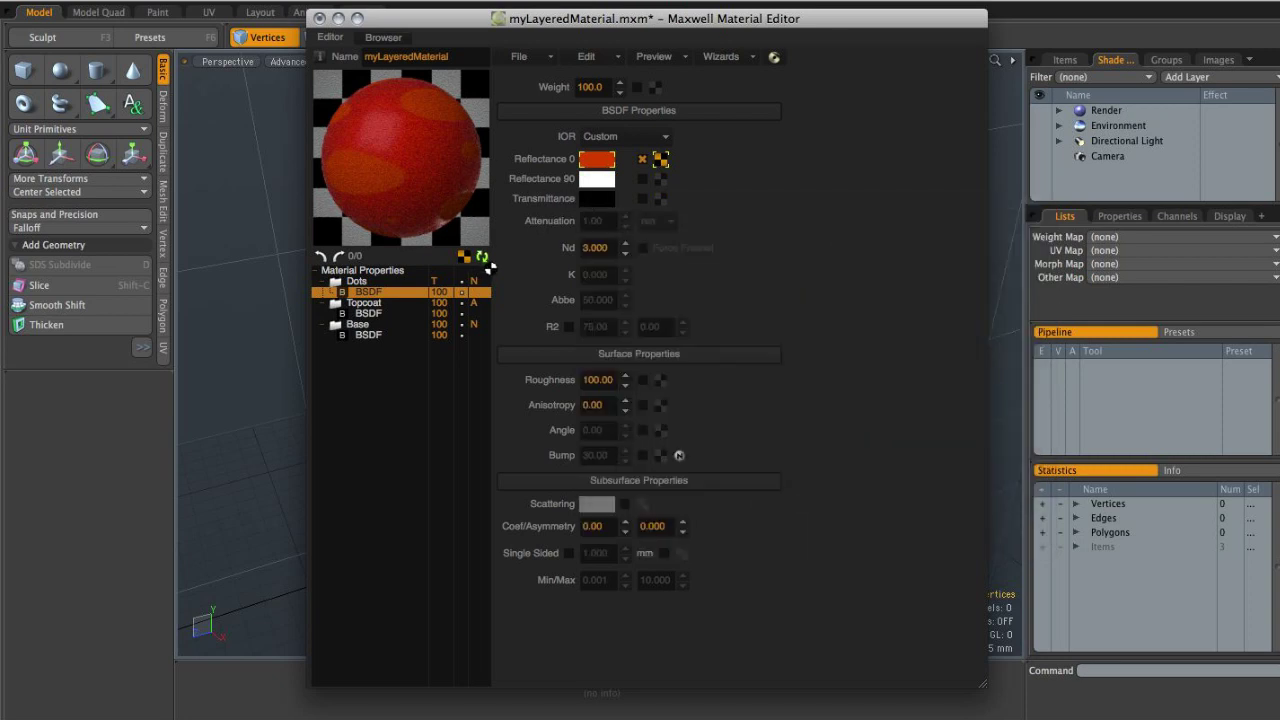
left_click(482, 258)
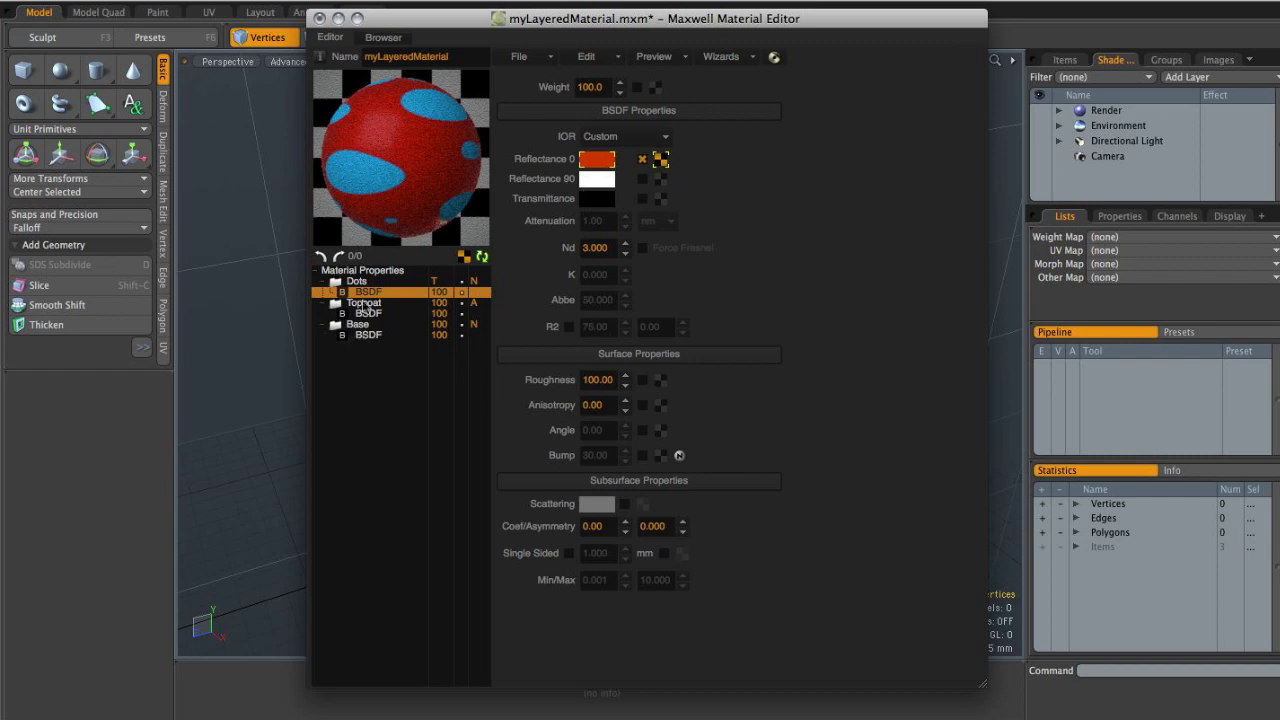
Add a new layer above the Dots layer and refresh the material preview.
right_click(374, 384)
left_click(421, 392)
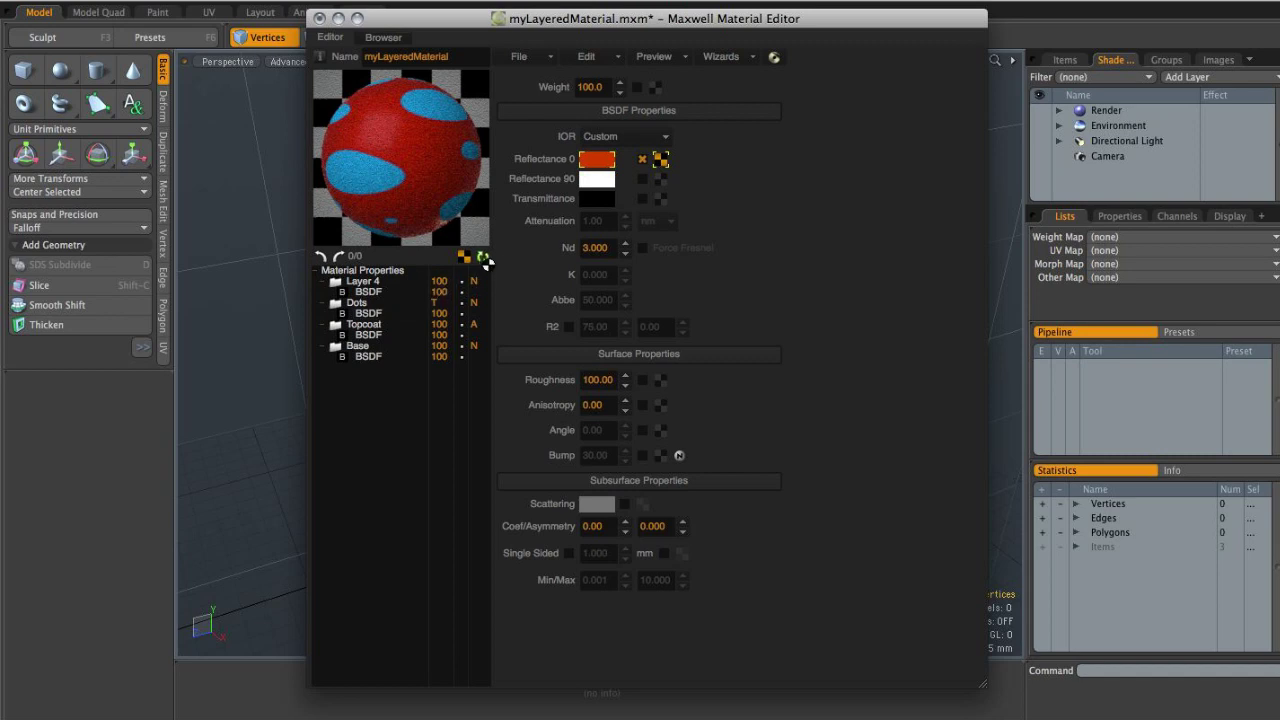
left_click(479, 305)
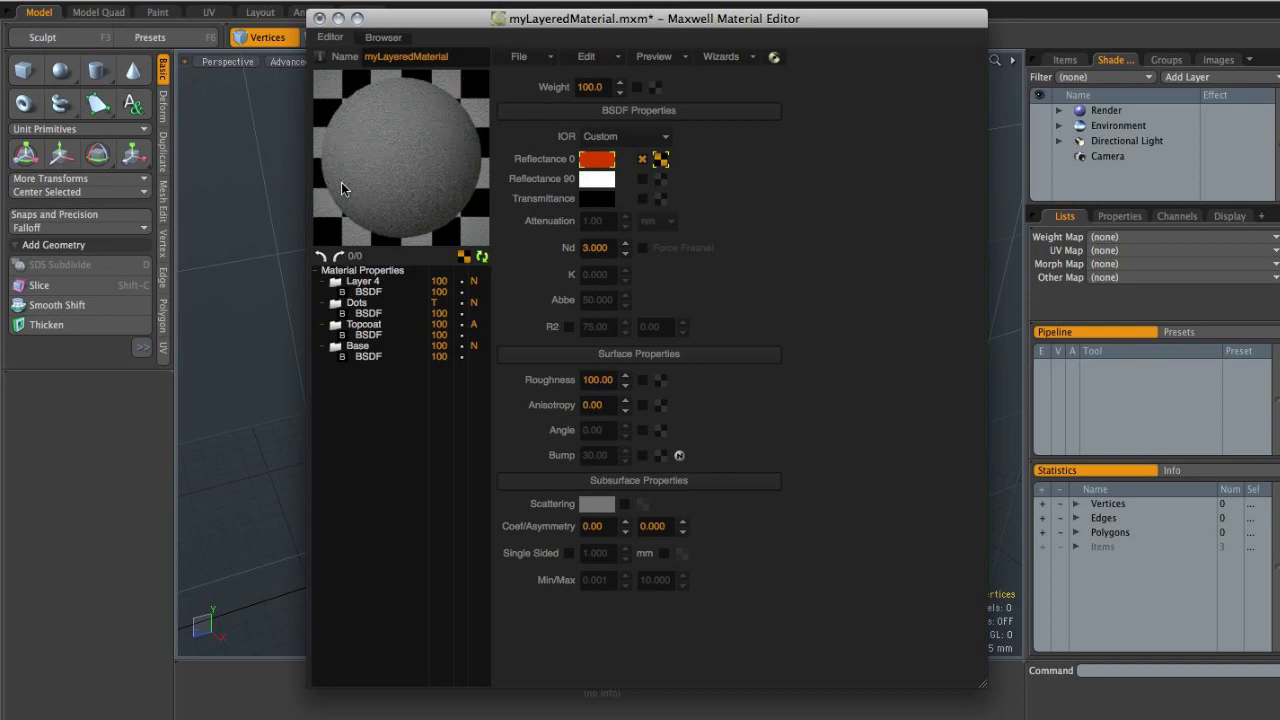
Load stripes.png as the opacity mask of Layer 4.
left_click(381, 282)
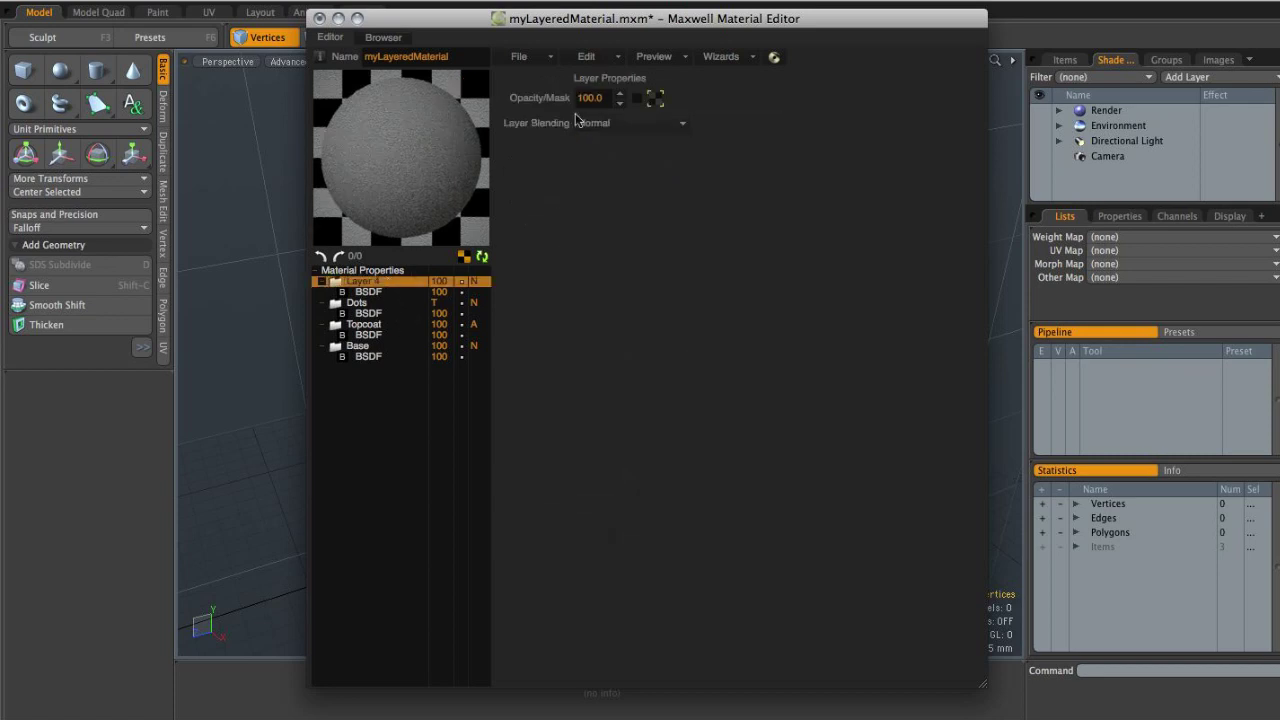
left_click(655, 100)
left_click_drag(697, 203, 654, 172)
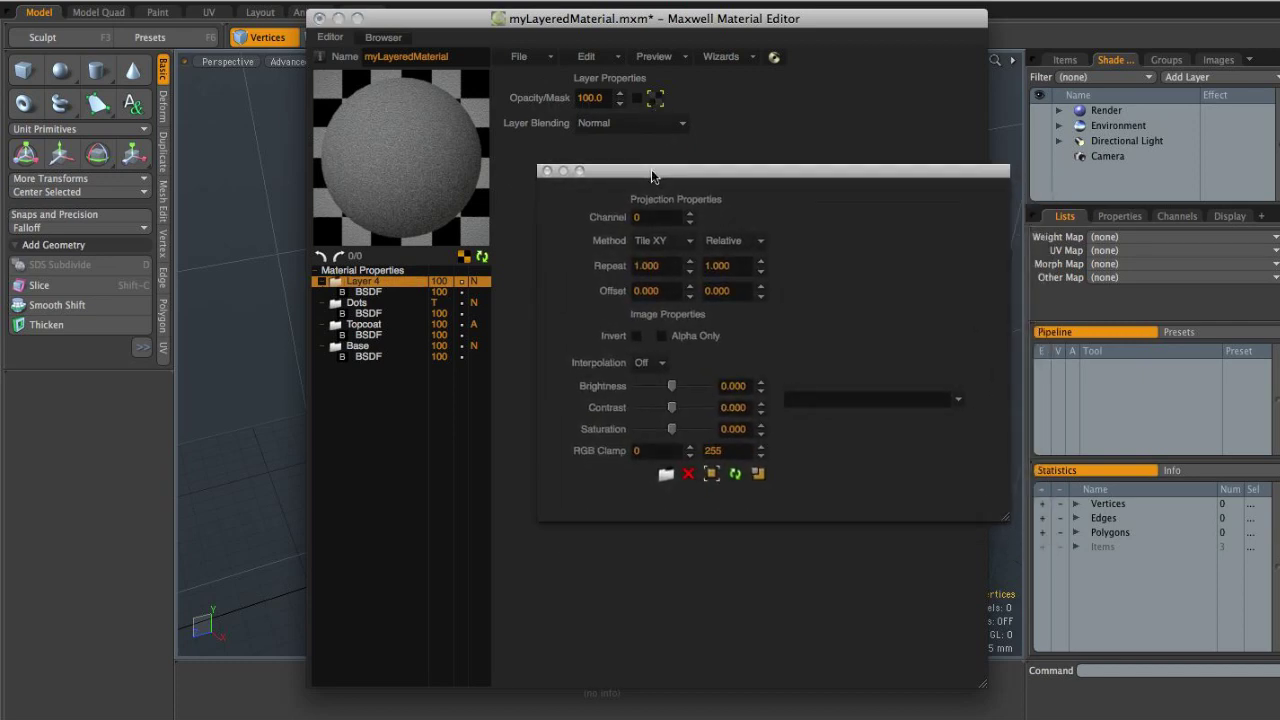
left_click(666, 474)
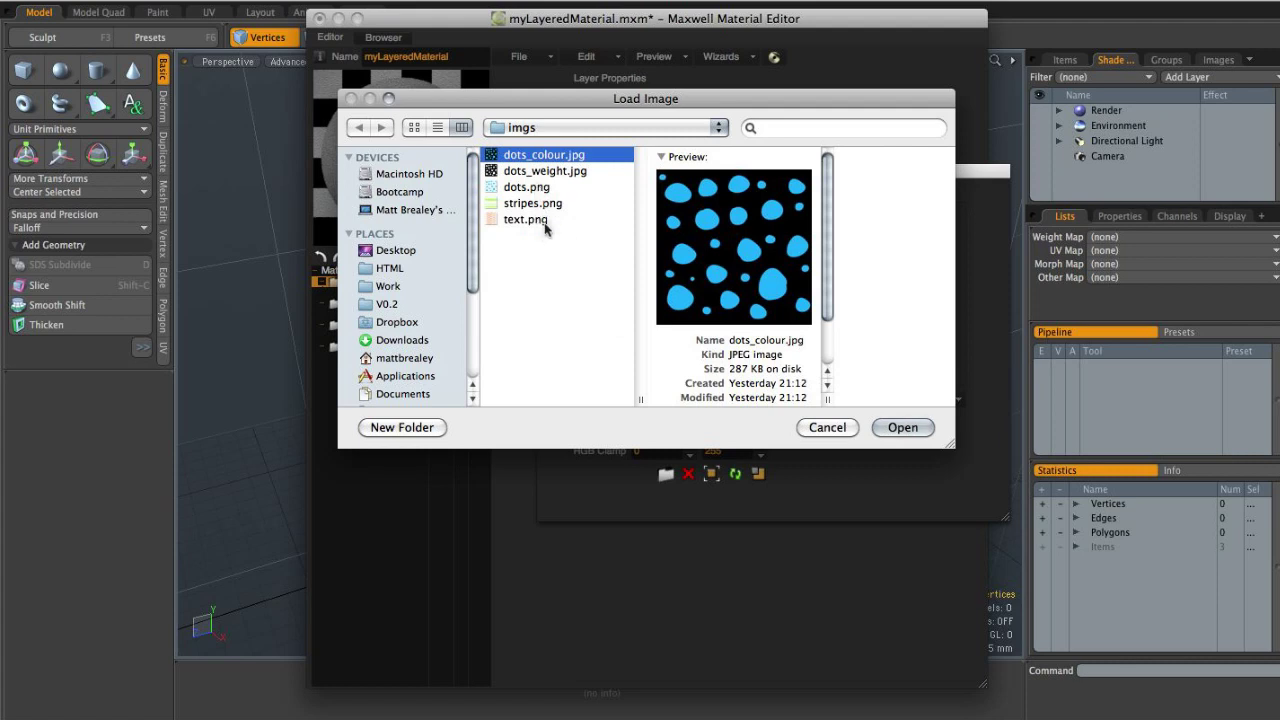
left_click(528, 206)
double_click(528, 204)
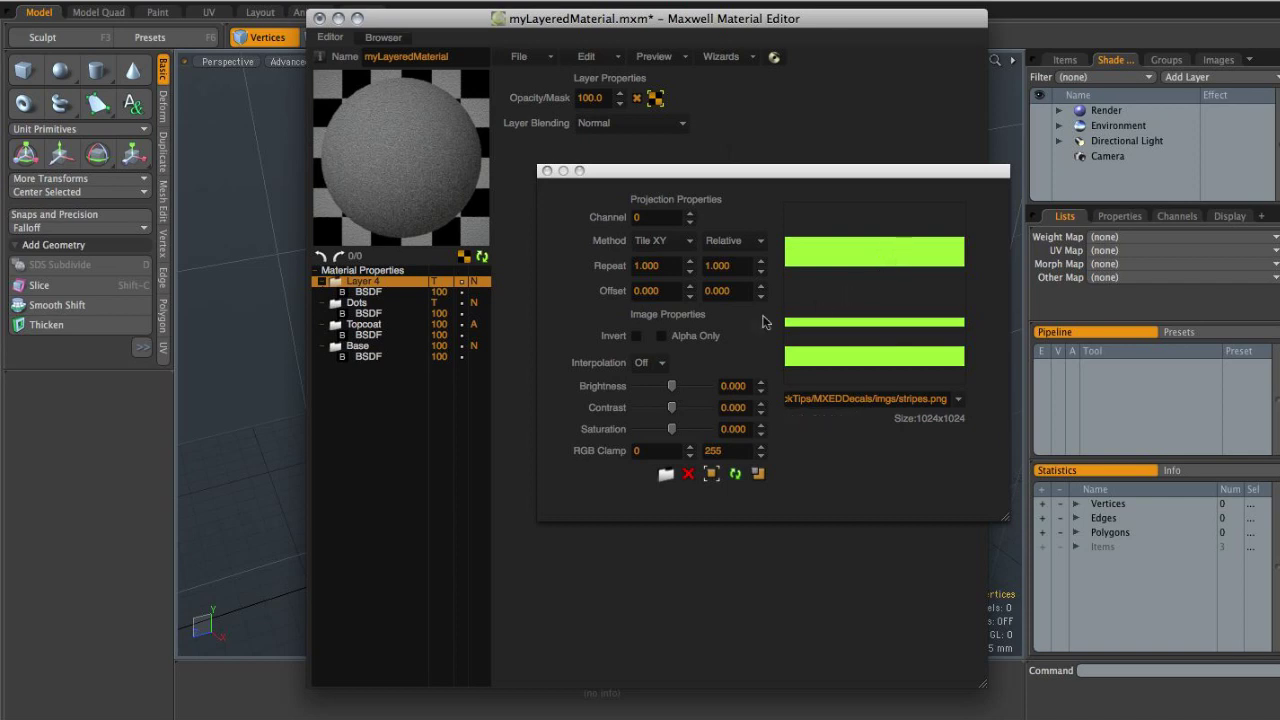
Compare the stripes mask with and without Alpha Only, leave the option enabled, and refresh the material preview.
left_click(662, 337)
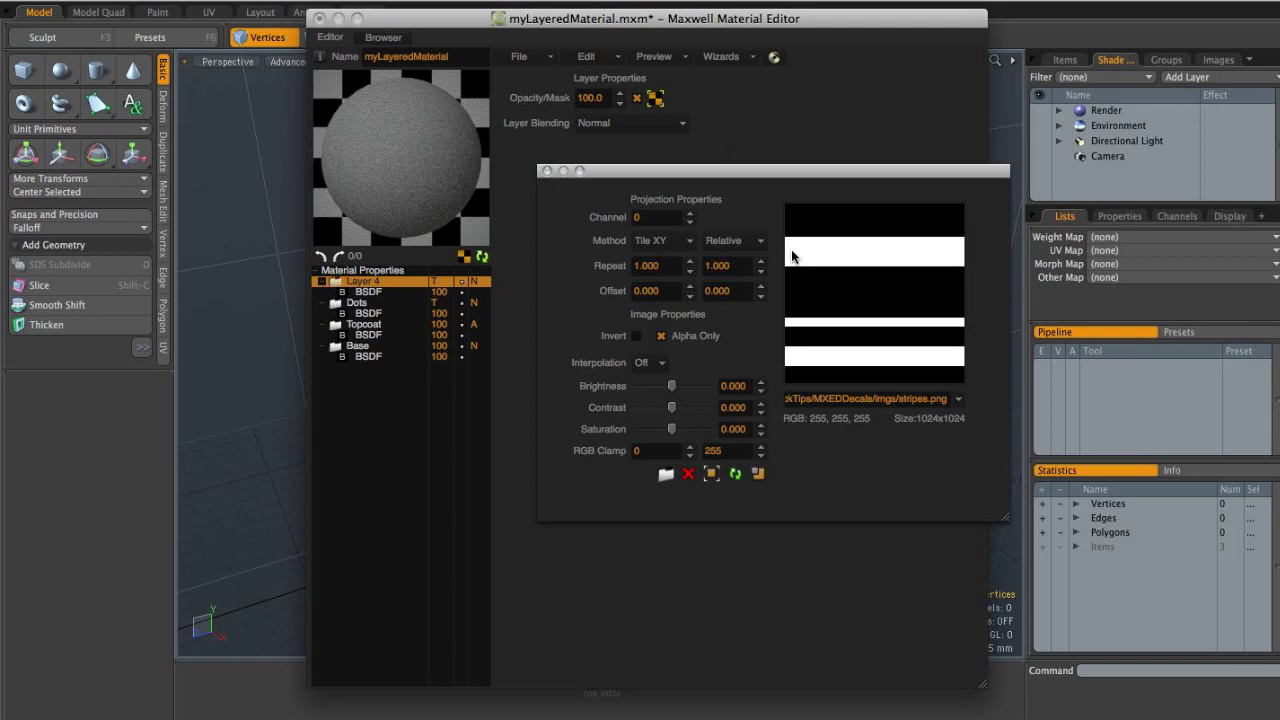
left_click(662, 337)
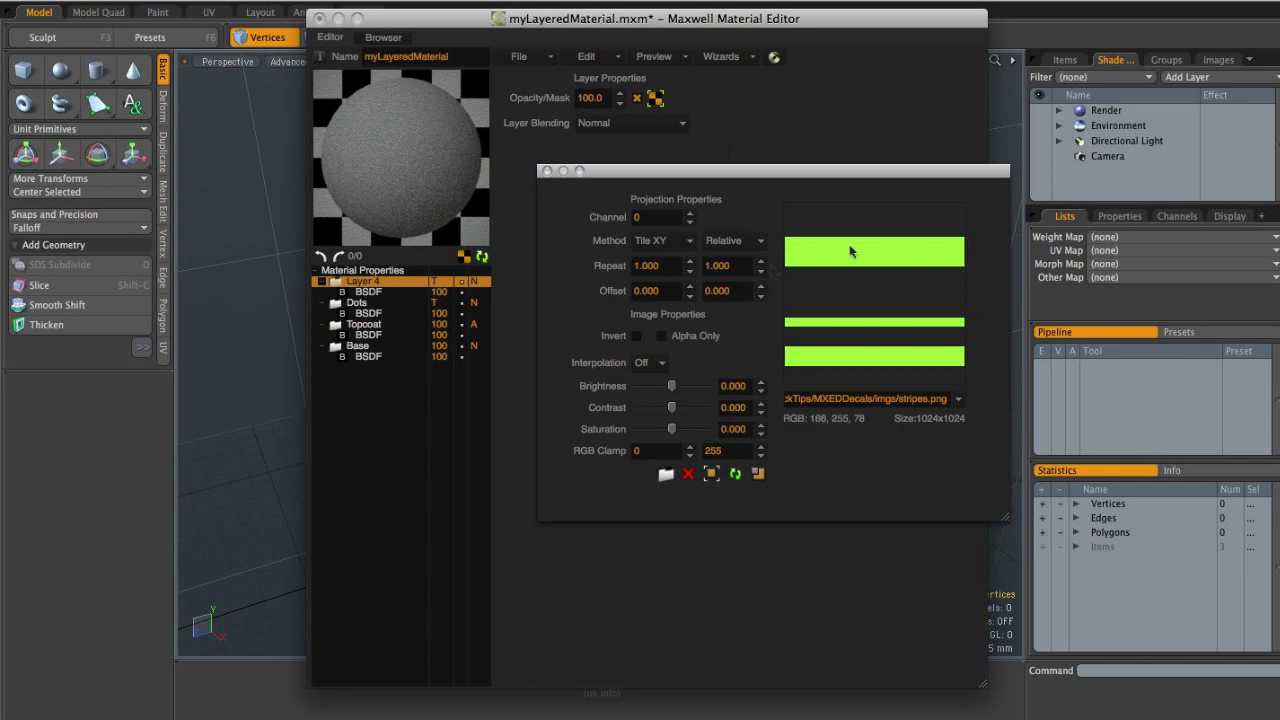
left_click(662, 337)
left_click(662, 337)
left_click(730, 345)
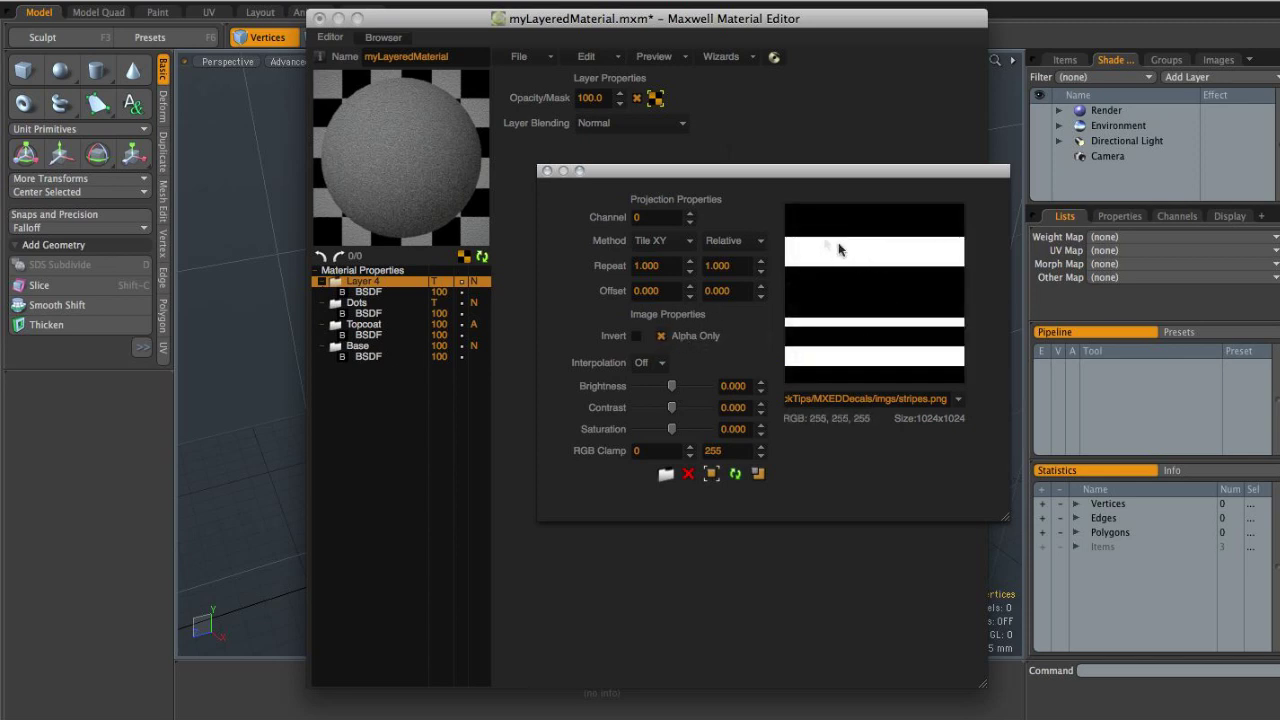
left_click(546, 171)
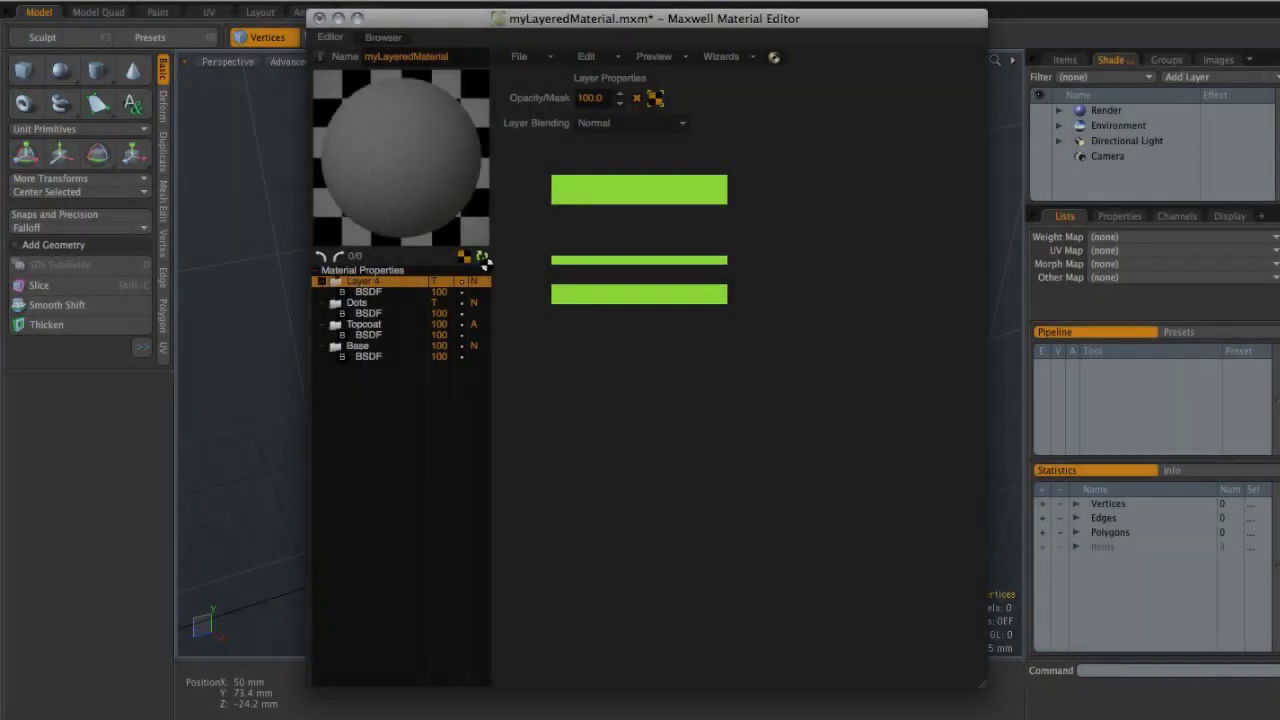
left_click(483, 258)
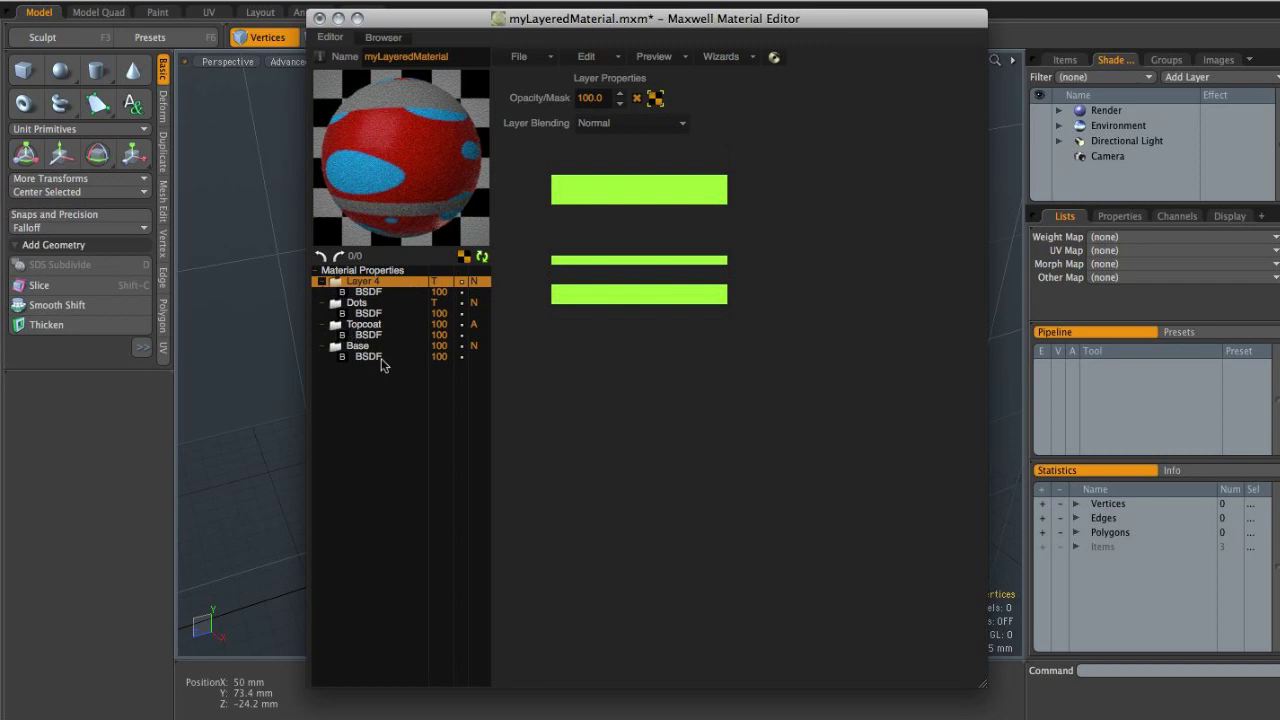
Assign the already loaded stripes.png as the Reflectance 0 texture of Layer 4's BSDF and refresh the preview.
left_click(357, 291)
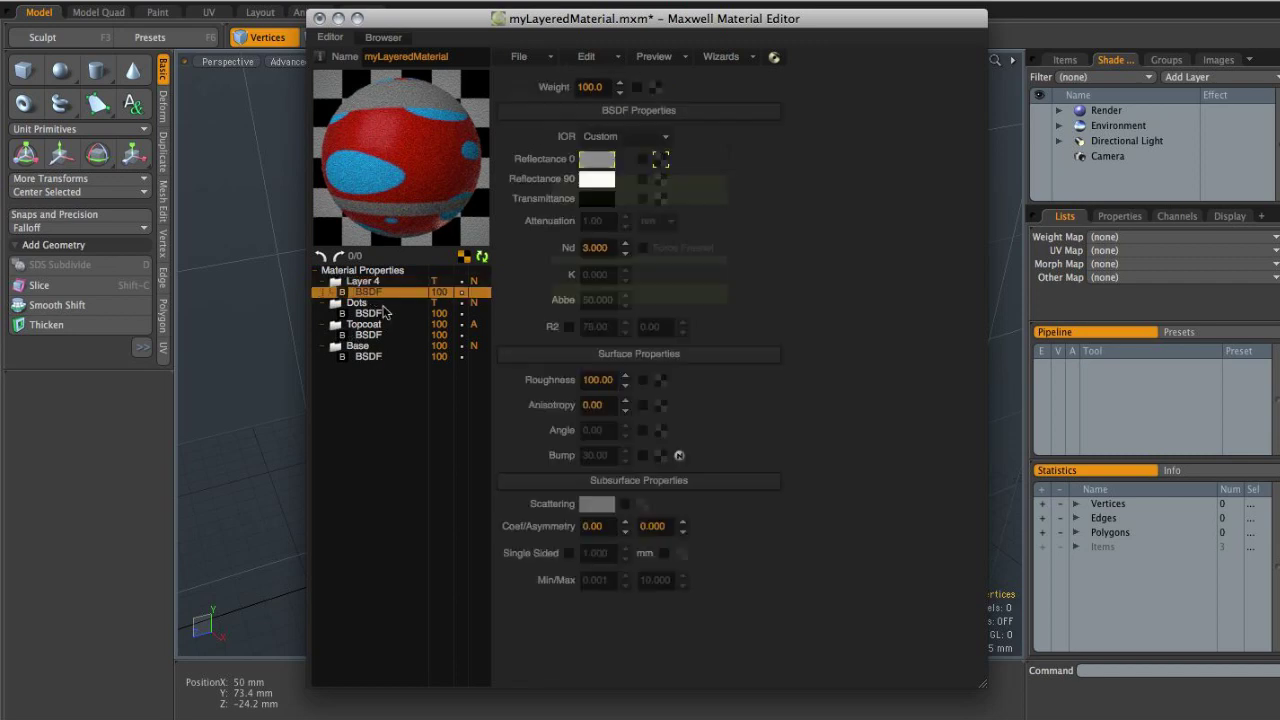
left_click(662, 162)
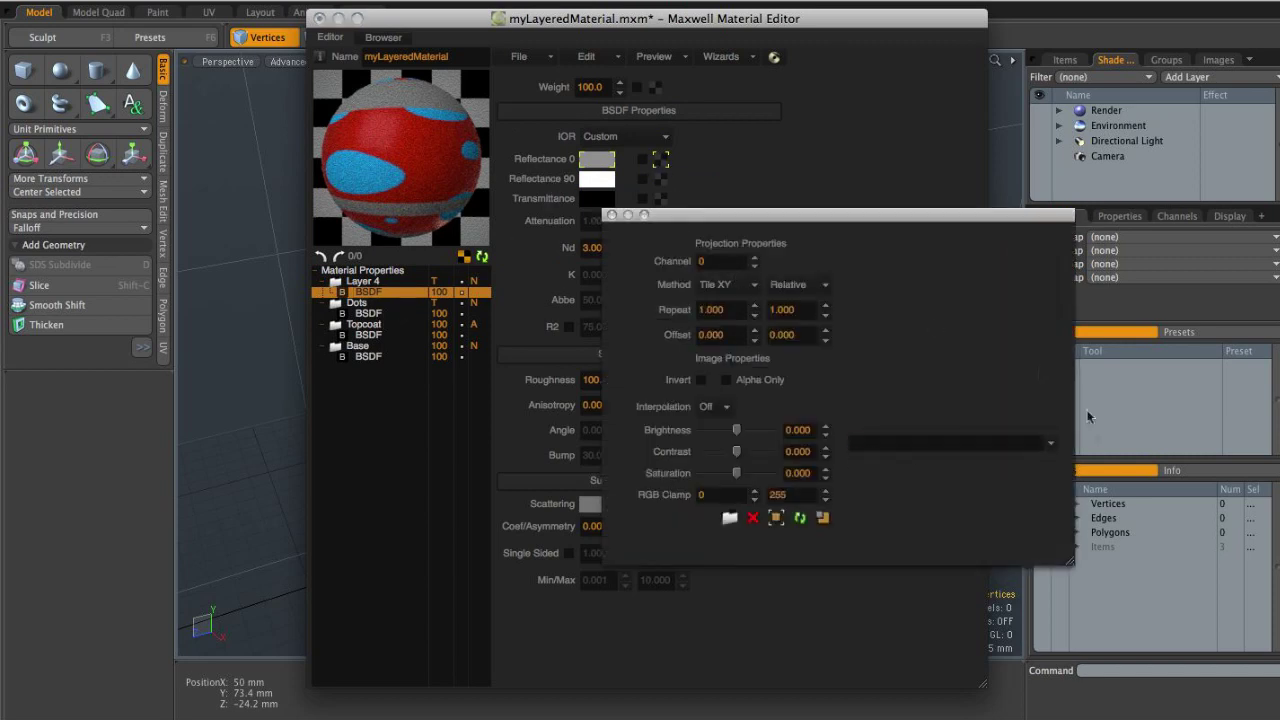
left_click(1052, 444)
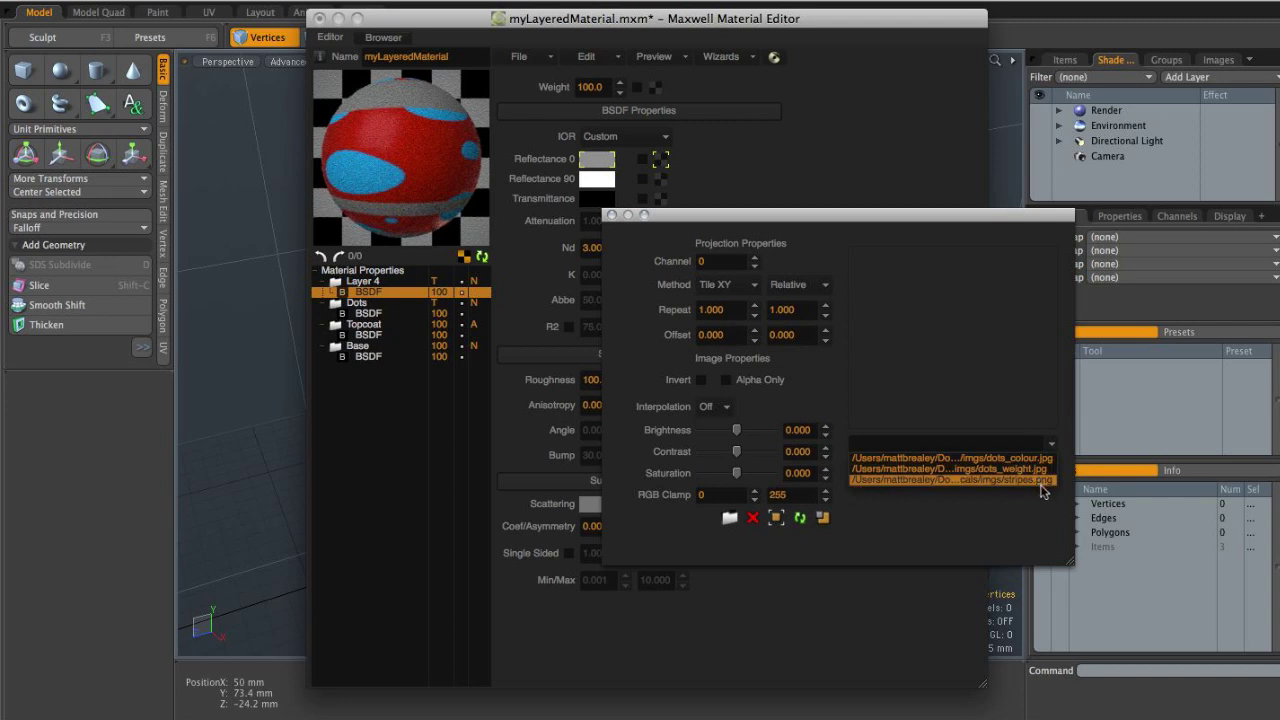
left_click(1041, 481)
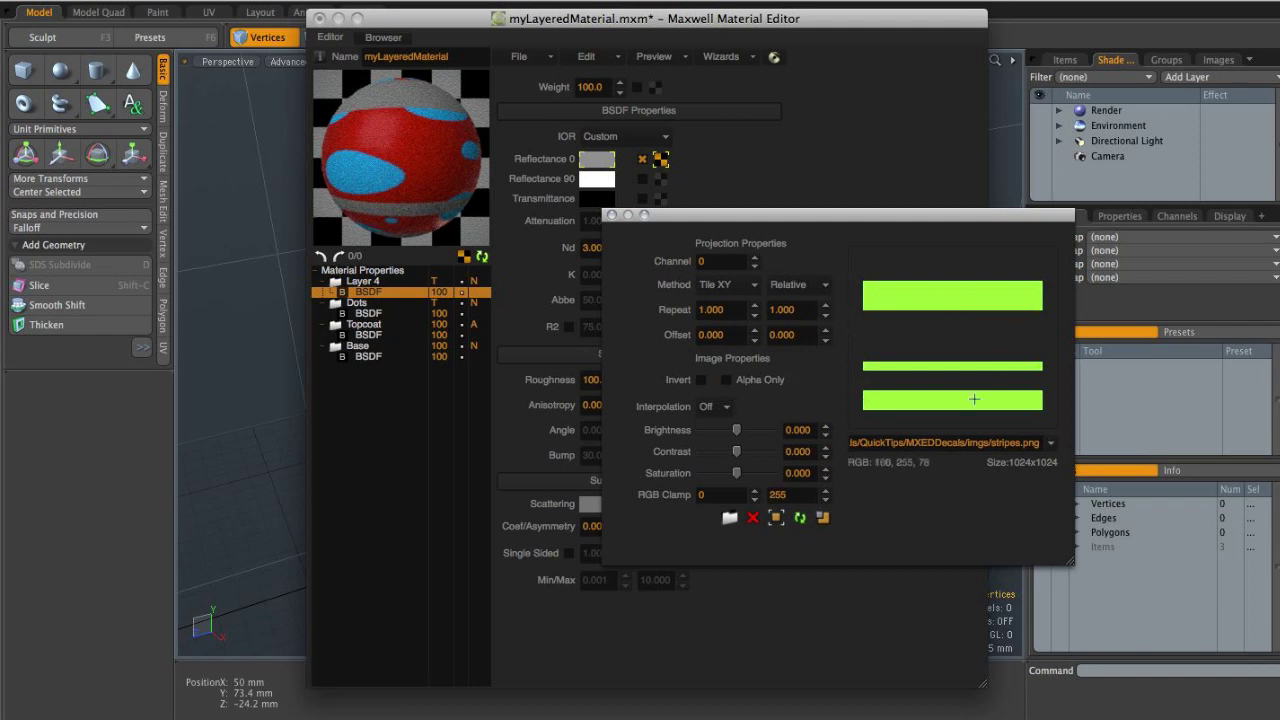
left_click(612, 215)
left_click(482, 258)
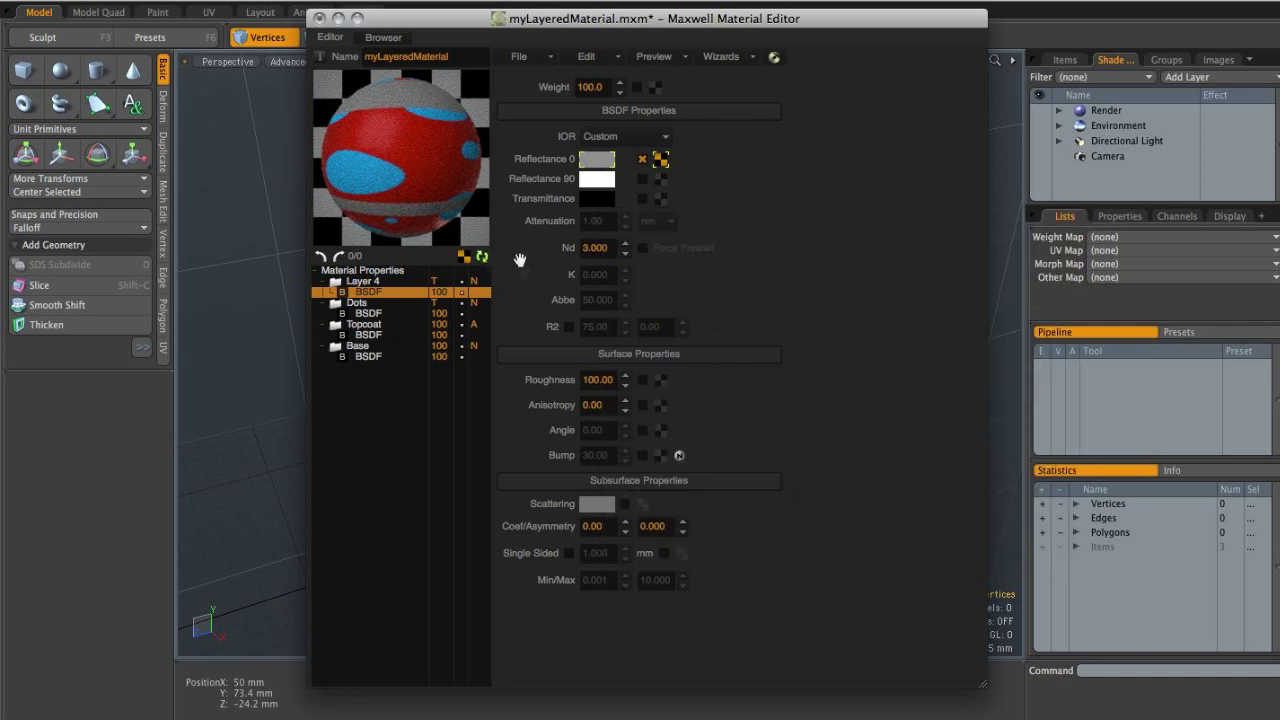